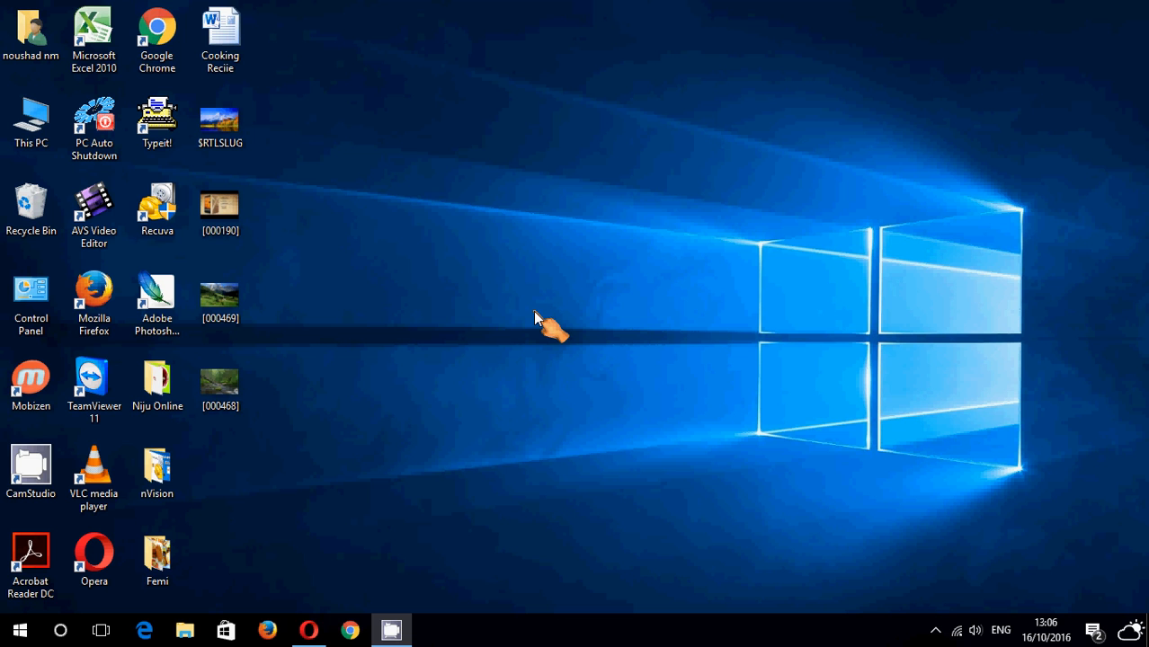
Step: Switch to Opera, view the n Vision YouTube channel and its Facebook page, and return to the desktop
{"action": "left_click", "coordinate": [309, 629]}
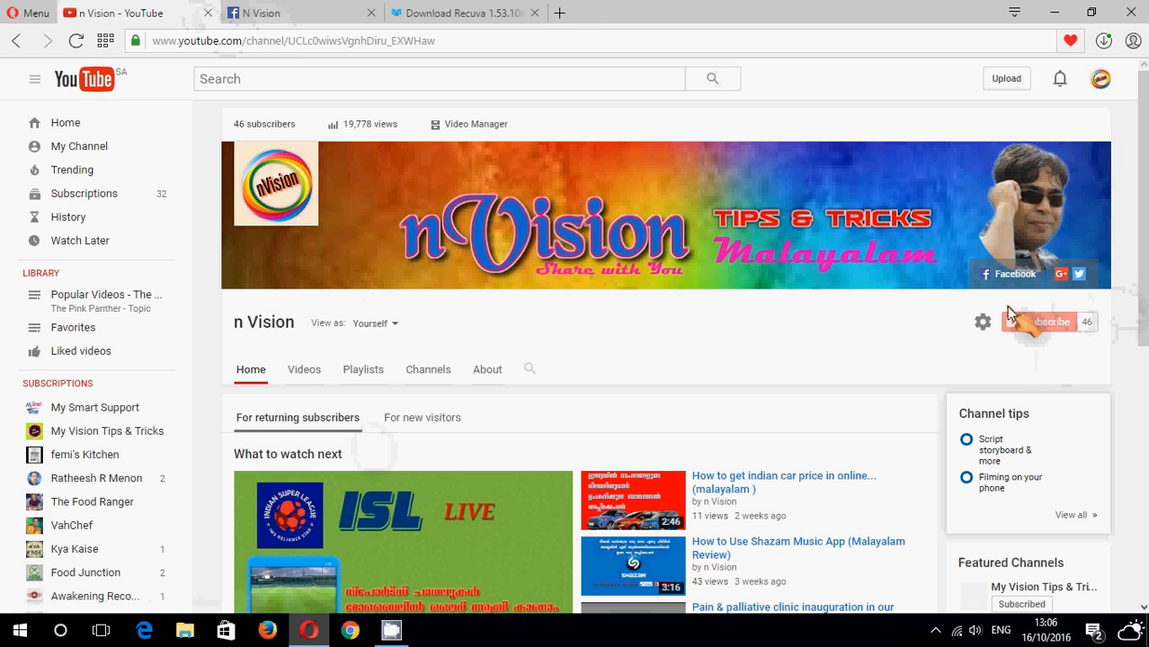
{"action": "left_click", "coordinate": [269, 13]}
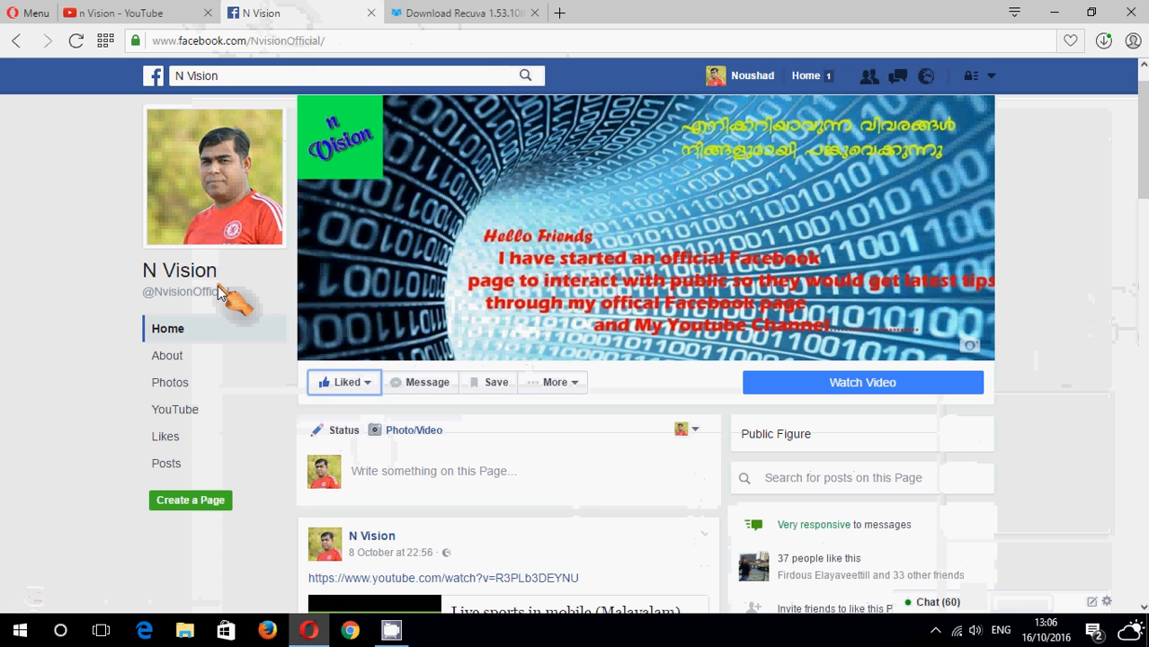
{"action": "mouse_move", "coordinate": [367, 379]}
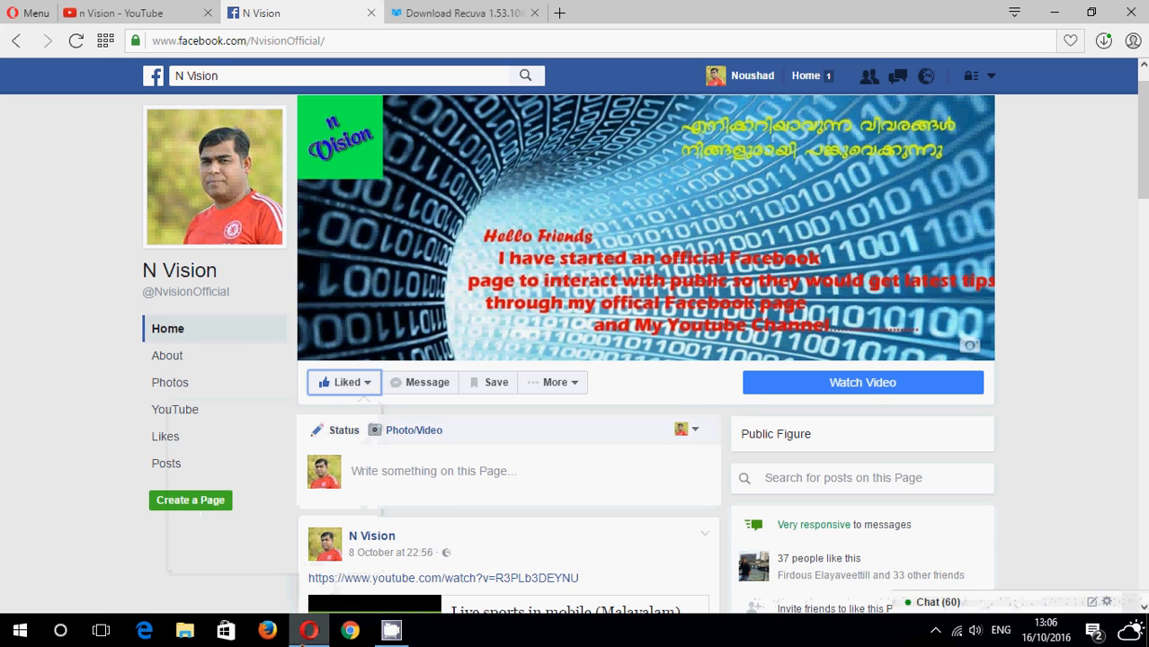
{"action": "key", "text": "super+d"}
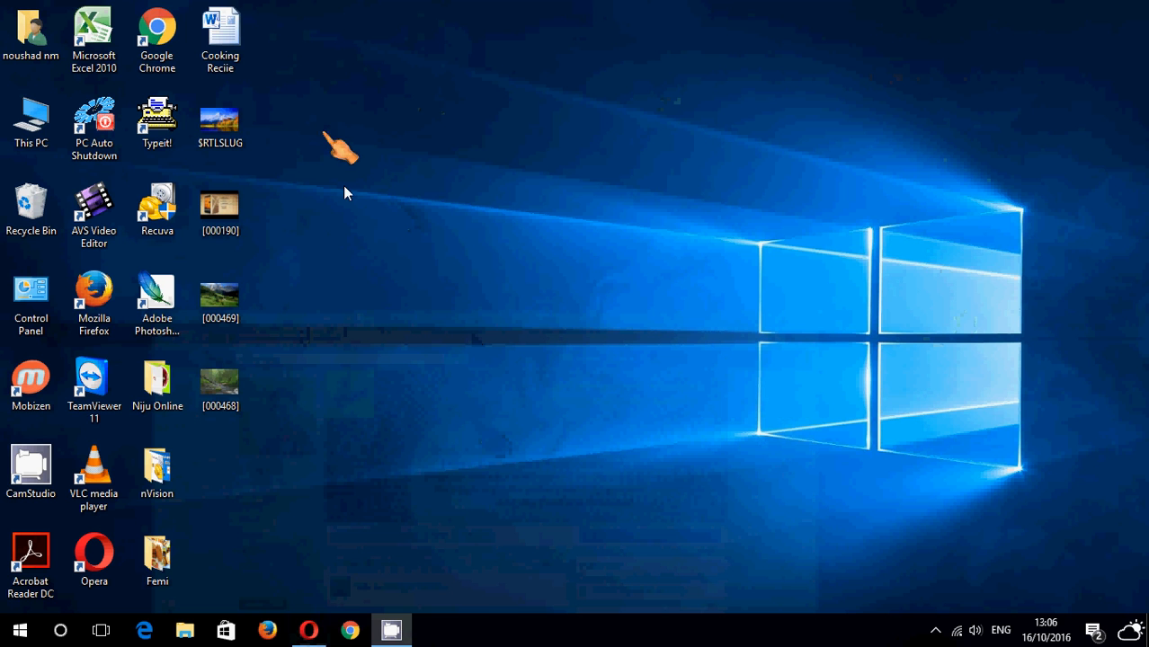
Step: Bring the browser back, view the FileHippo download page for Recuva, and minimize the browser
{"action": "key", "text": "super+d"}
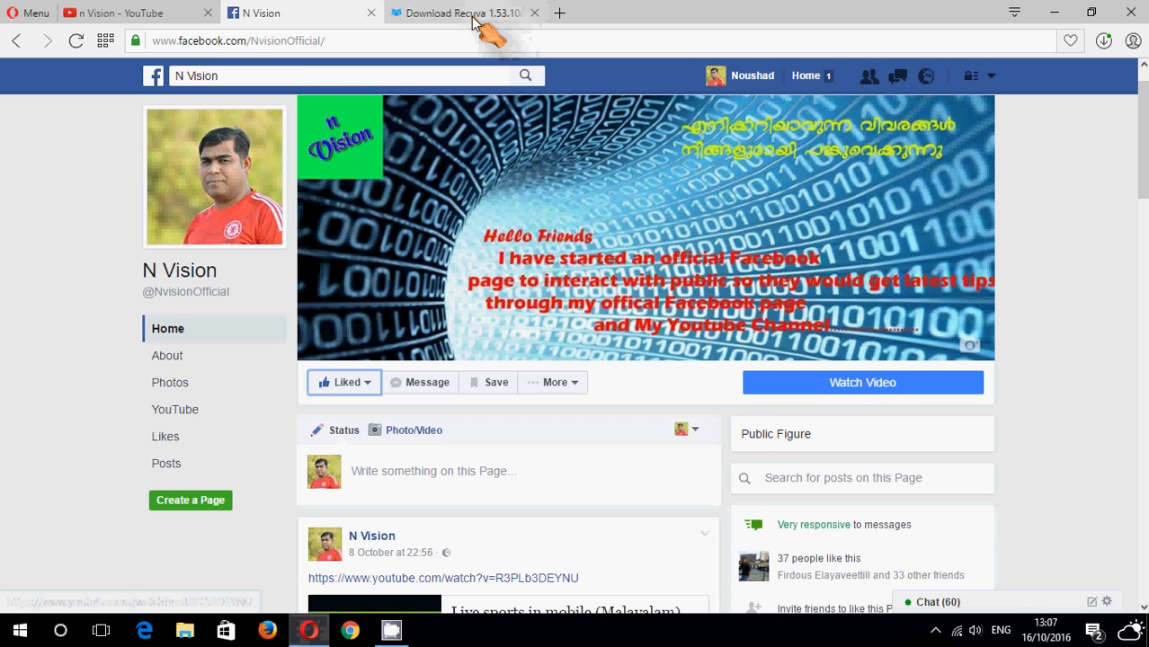
{"action": "left_click", "coordinate": [472, 19]}
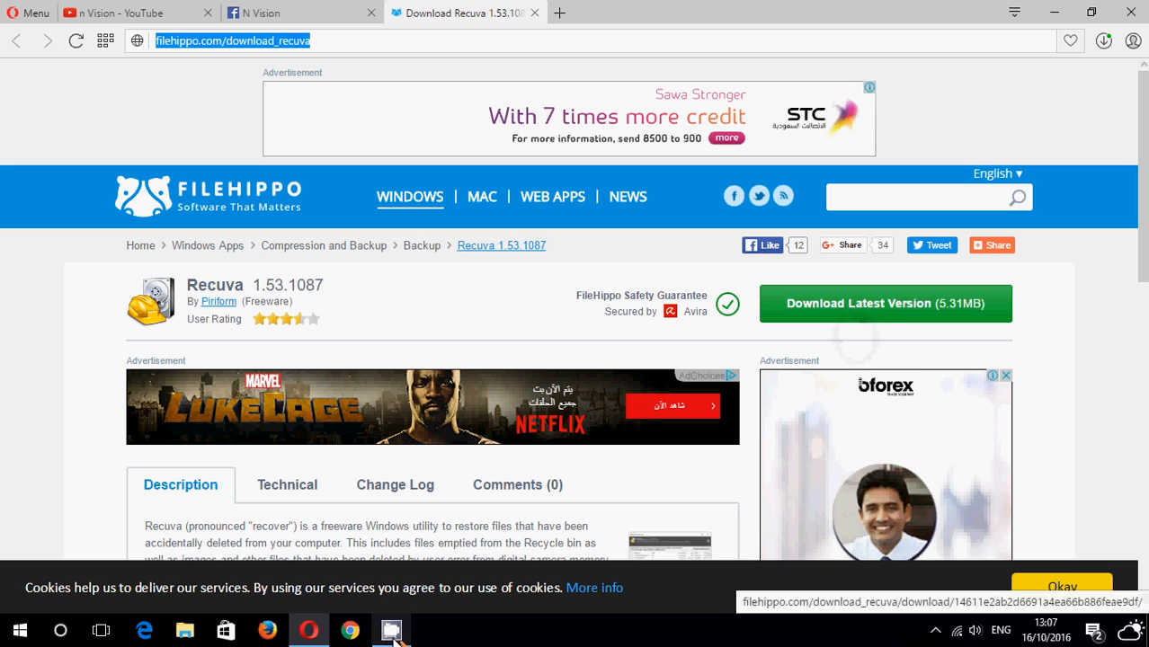
{"action": "left_click", "coordinate": [308, 630]}
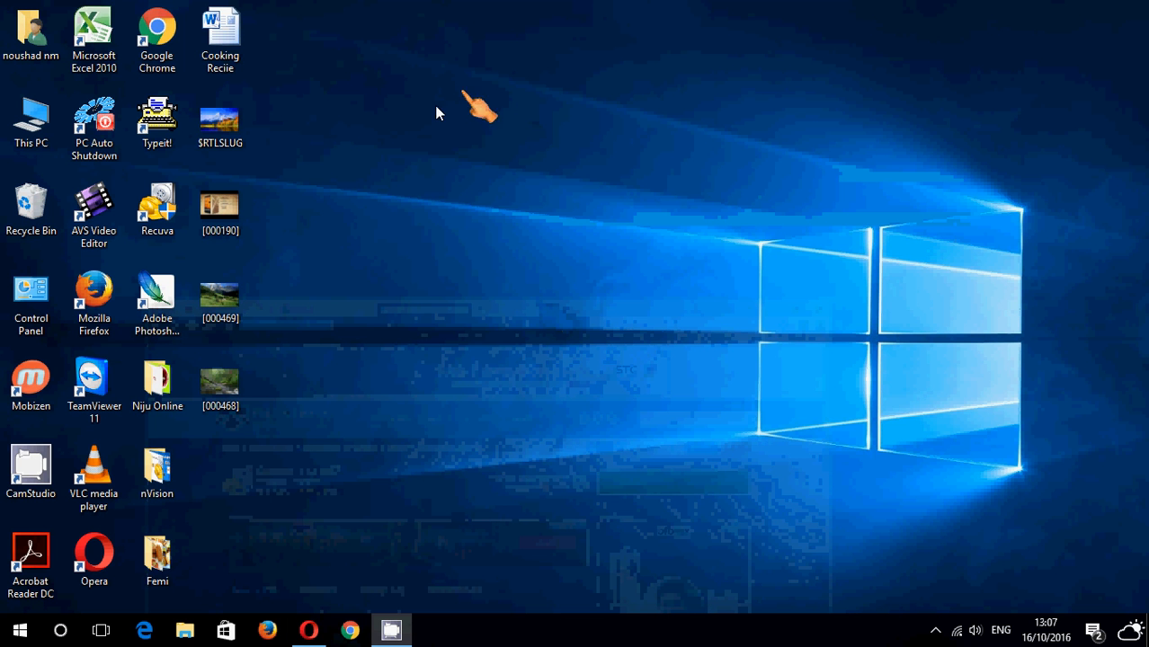
Step: Delete the four pictures $RTLSLUG, [000190], [000469] and [000468] from the desktop to the Recycle Bin
{"action": "left_click_drag", "start_coordinate": [281, 115], "coordinate": [229, 432]}
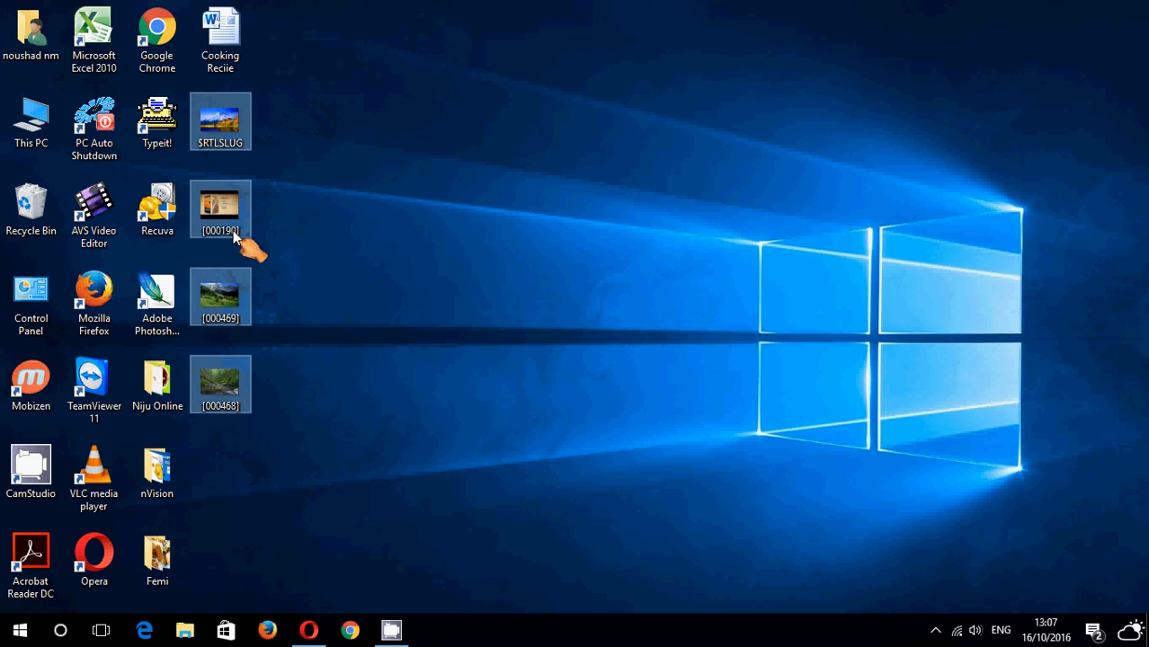
{"action": "key", "text": "Delete"}
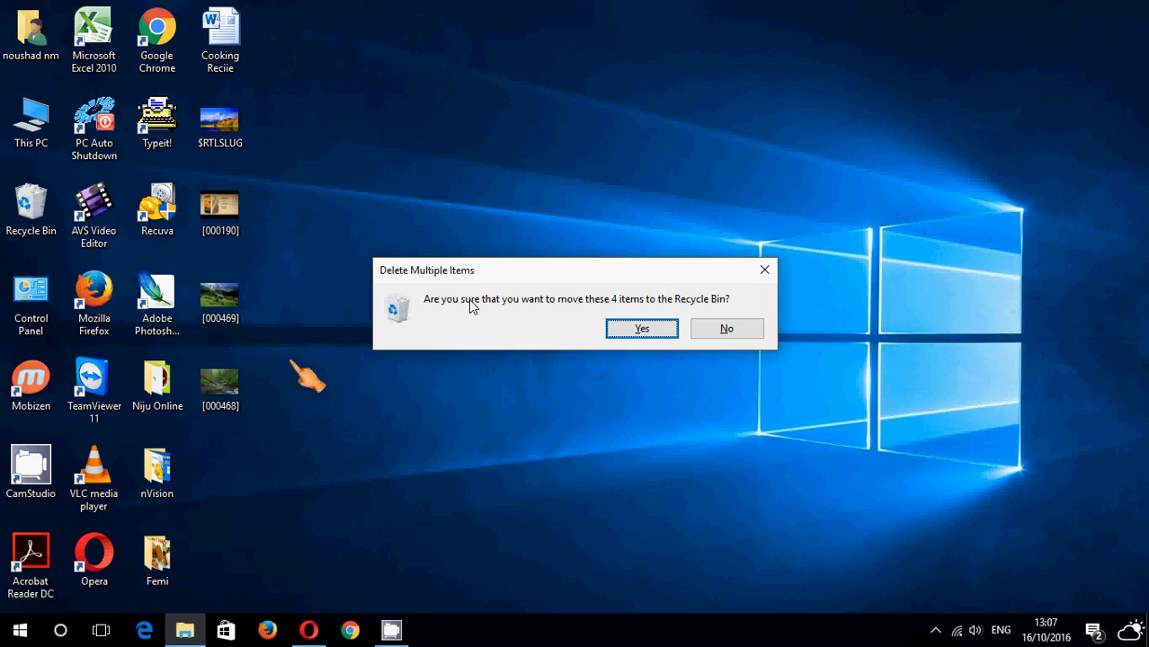
{"action": "left_click", "coordinate": [644, 329]}
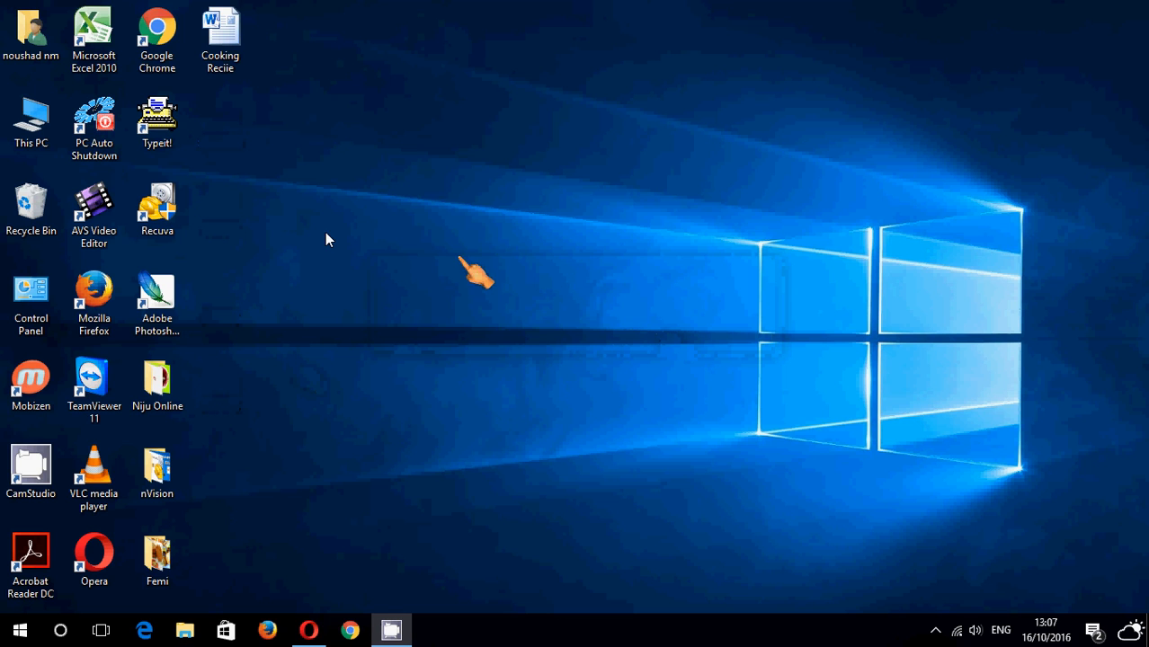
Step: Permanently empty the Recycle Bin and refresh the desktop
{"action": "right_click", "coordinate": [31, 212]}
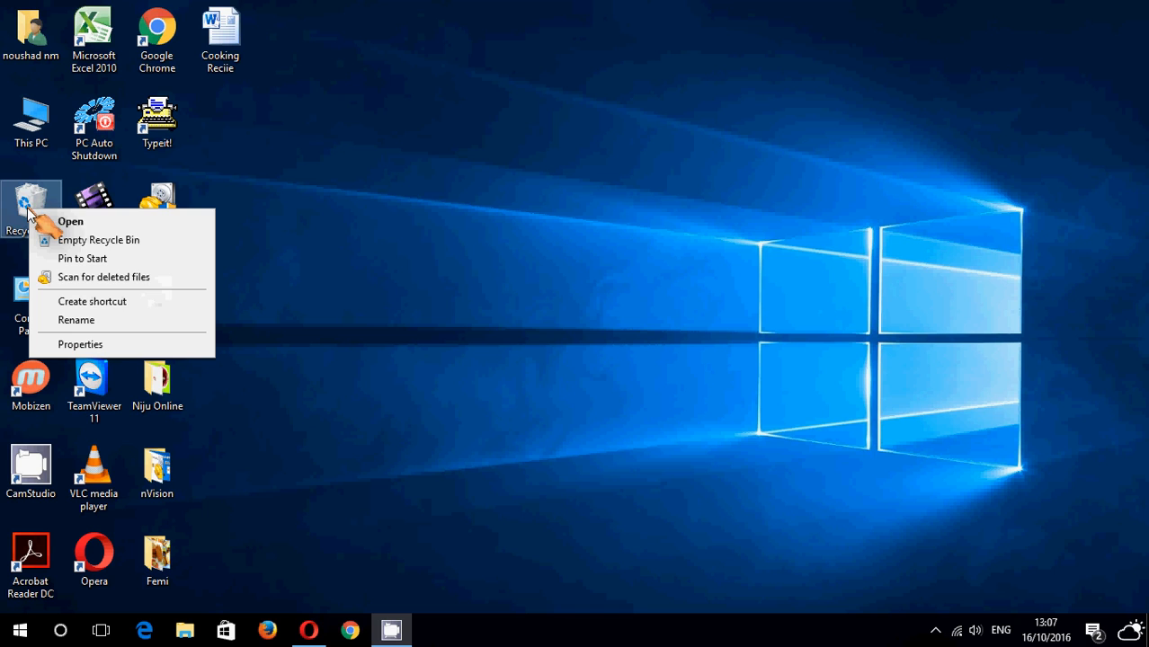
{"action": "left_click", "coordinate": [123, 241]}
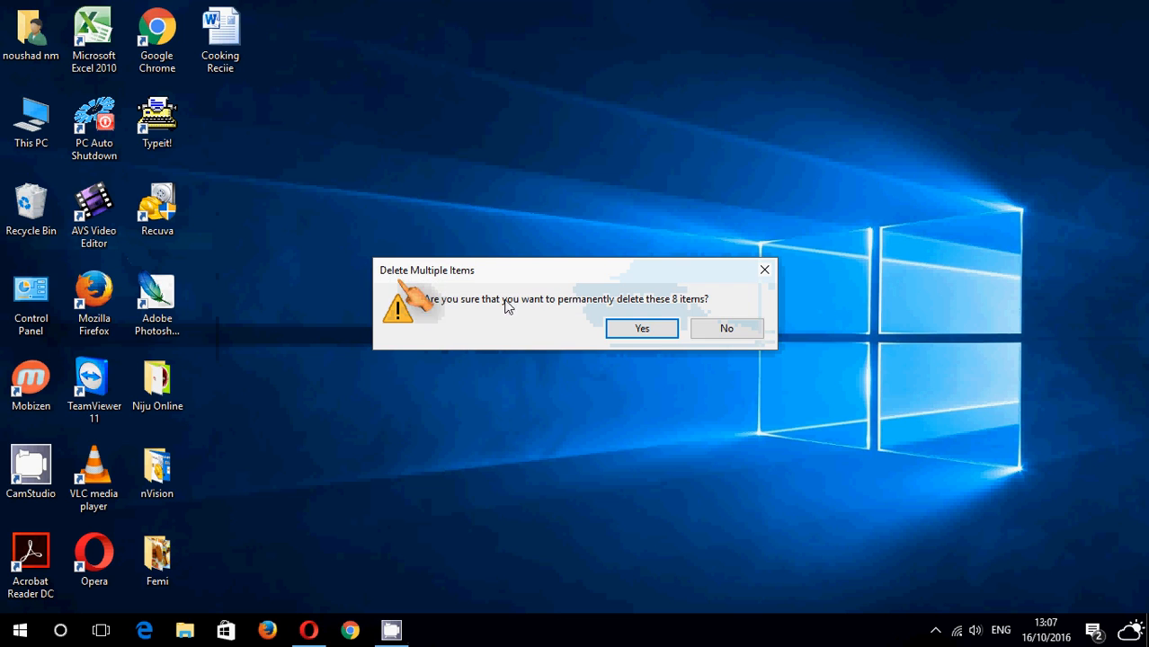
{"action": "left_click", "coordinate": [640, 330]}
{"action": "right_click", "coordinate": [439, 146]}
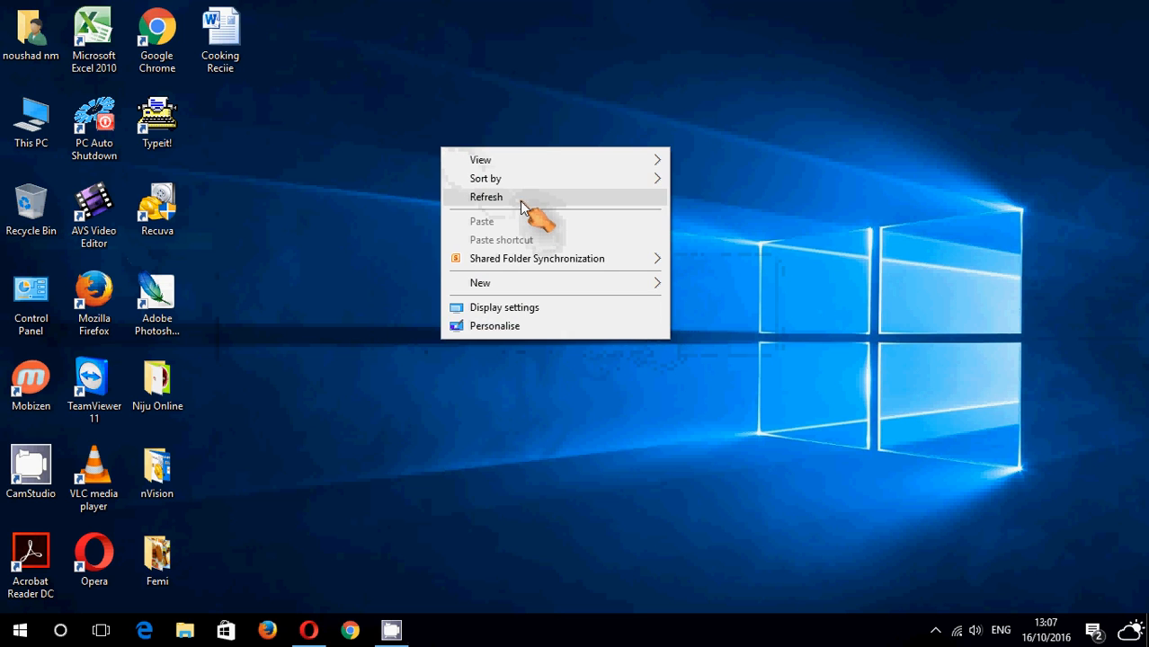
{"action": "left_click", "coordinate": [521, 203]}
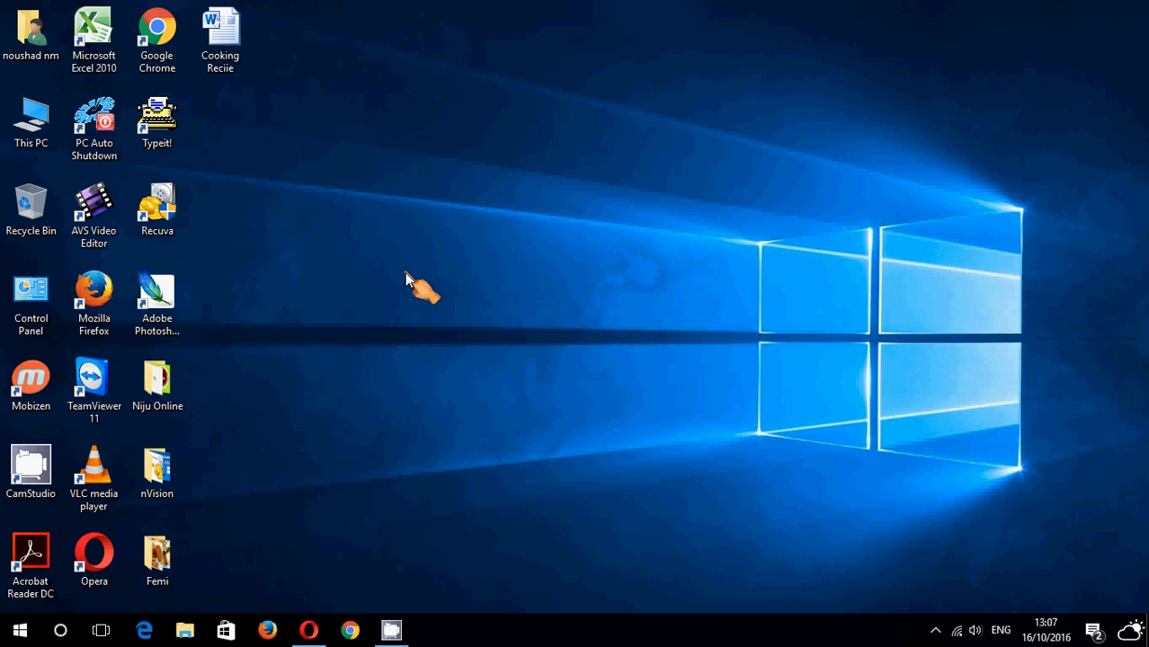
Step: Launch Recuva and choose Pictures as the file type to recover in the wizard
{"action": "double_click", "coordinate": [167, 212]}
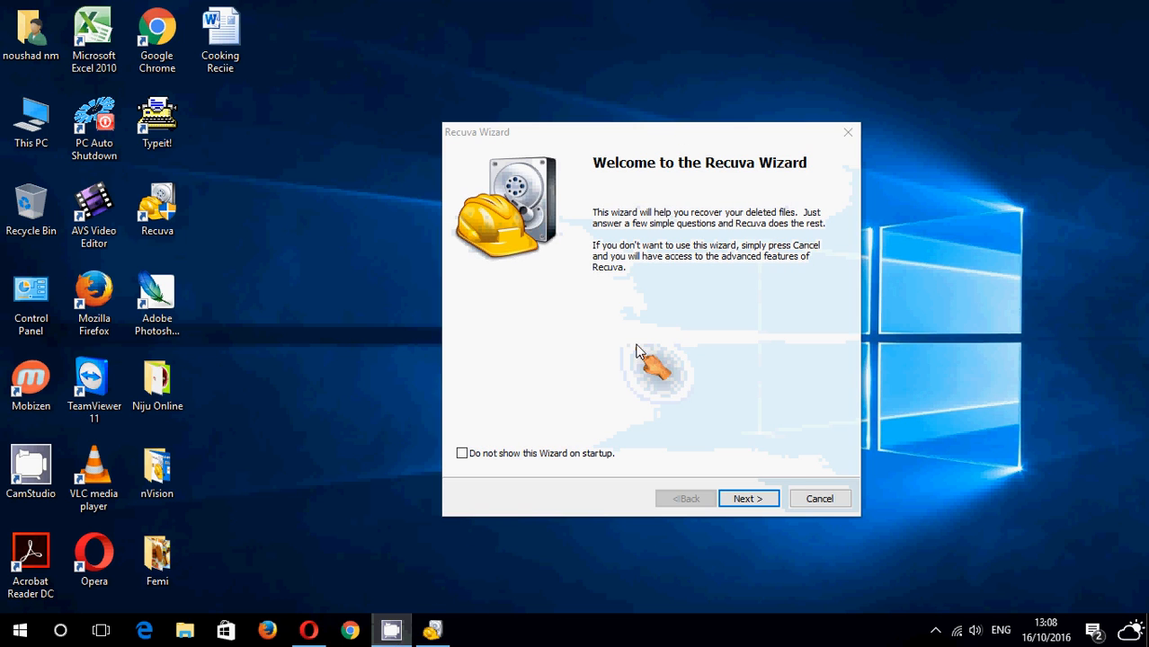
{"action": "left_click", "coordinate": [745, 500]}
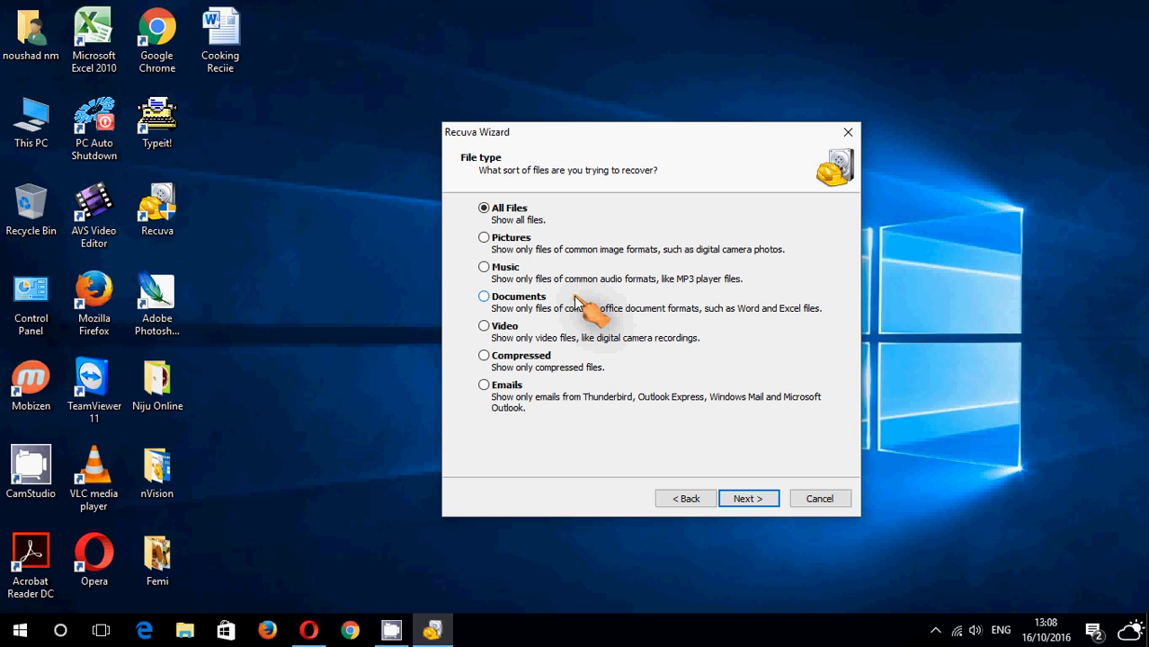
{"action": "left_click", "coordinate": [488, 241]}
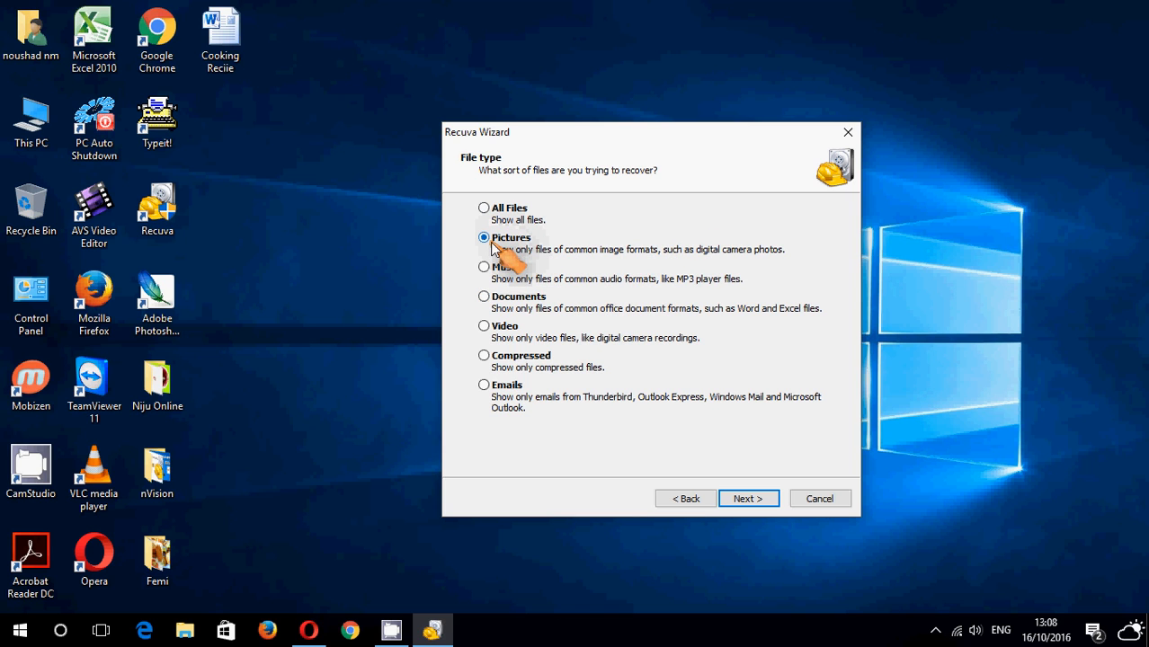
{"action": "left_click", "coordinate": [758, 498]}
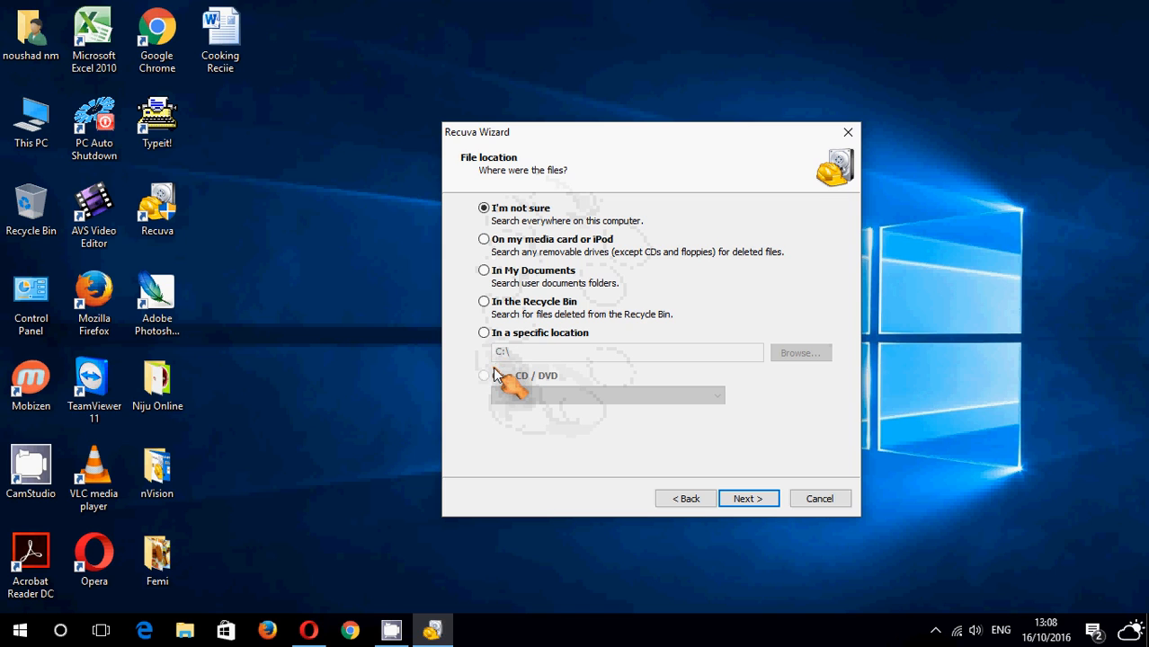
Step: Set the file location to "I'm not sure" and start the search with Deep Scan enabled
{"action": "left_click", "coordinate": [486, 272]}
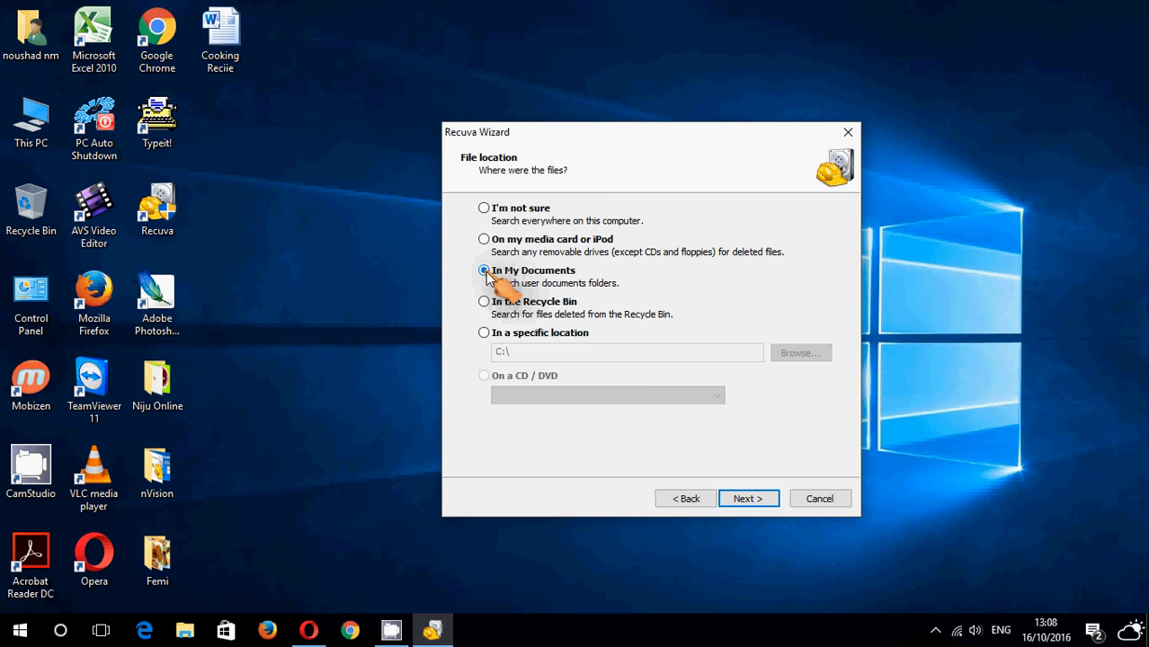
{"action": "left_click", "coordinate": [486, 335]}
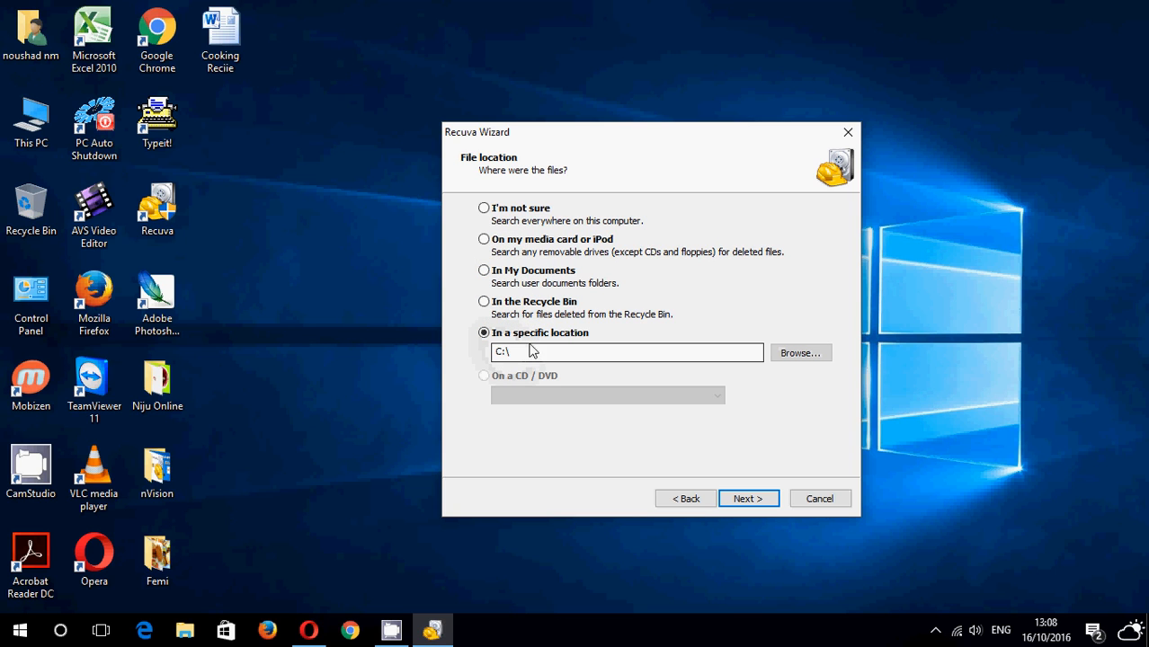
{"action": "left_click", "coordinate": [486, 212]}
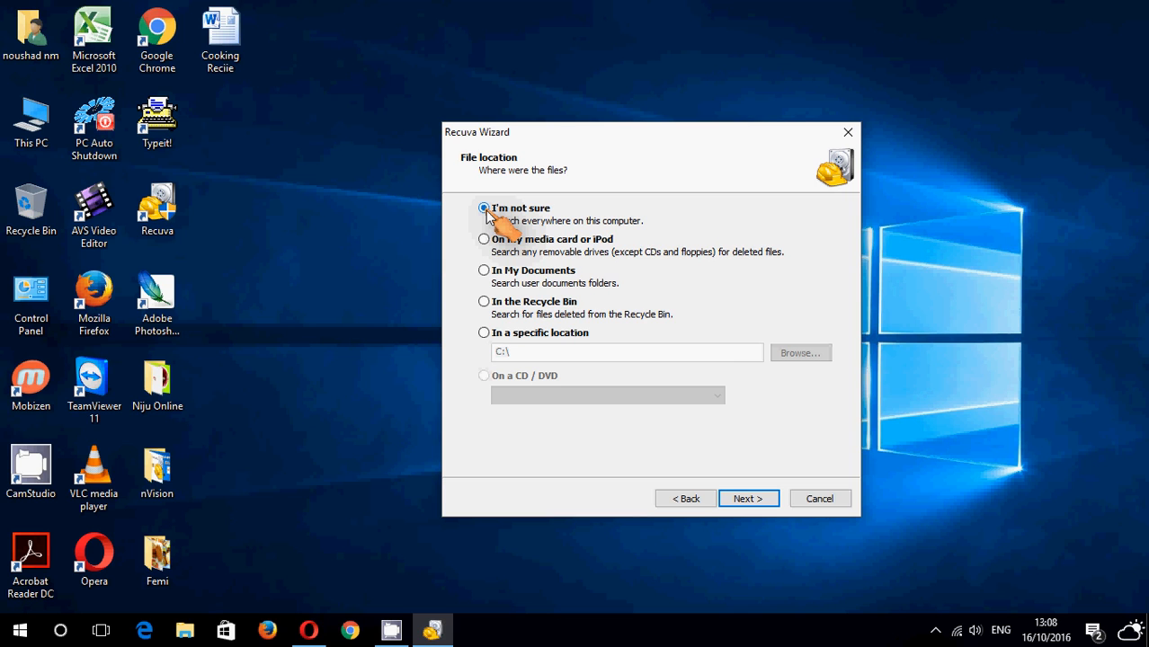
{"action": "left_click", "coordinate": [750, 499]}
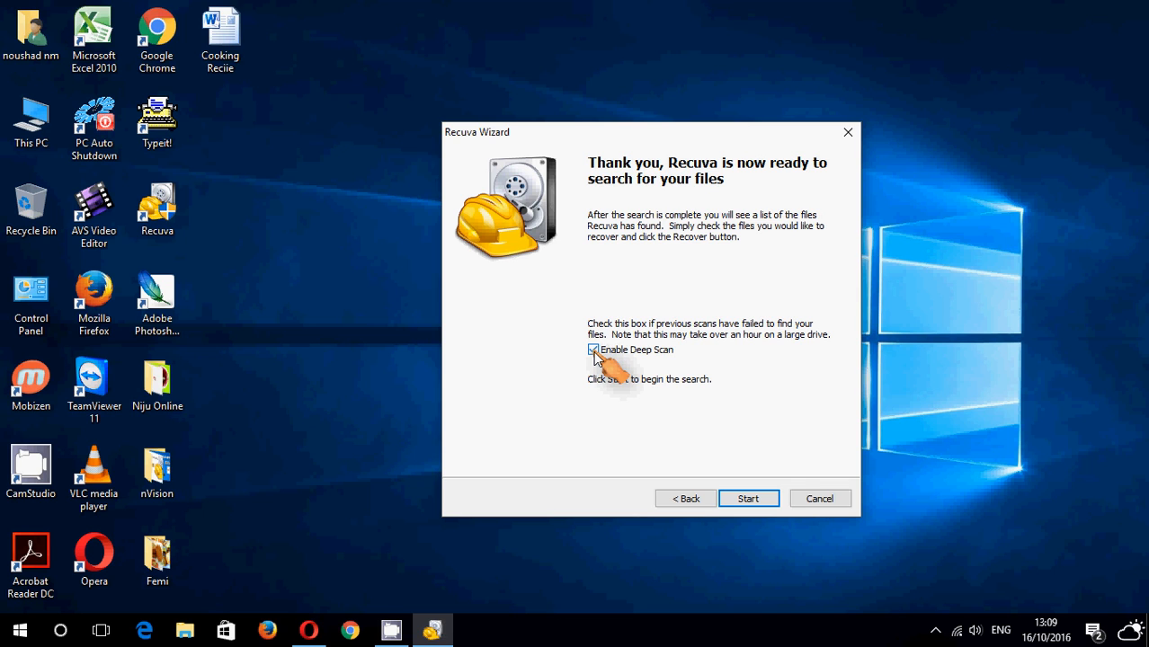
{"action": "left_click", "coordinate": [748, 499]}
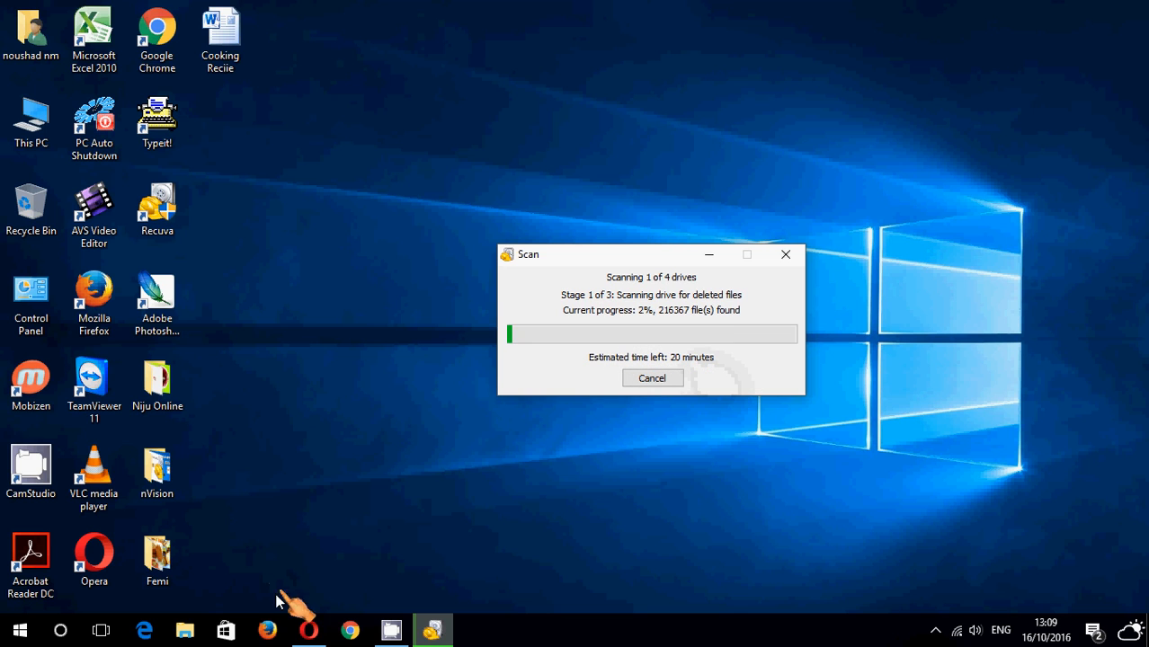
{"action": "left_click", "coordinate": [390, 630]}
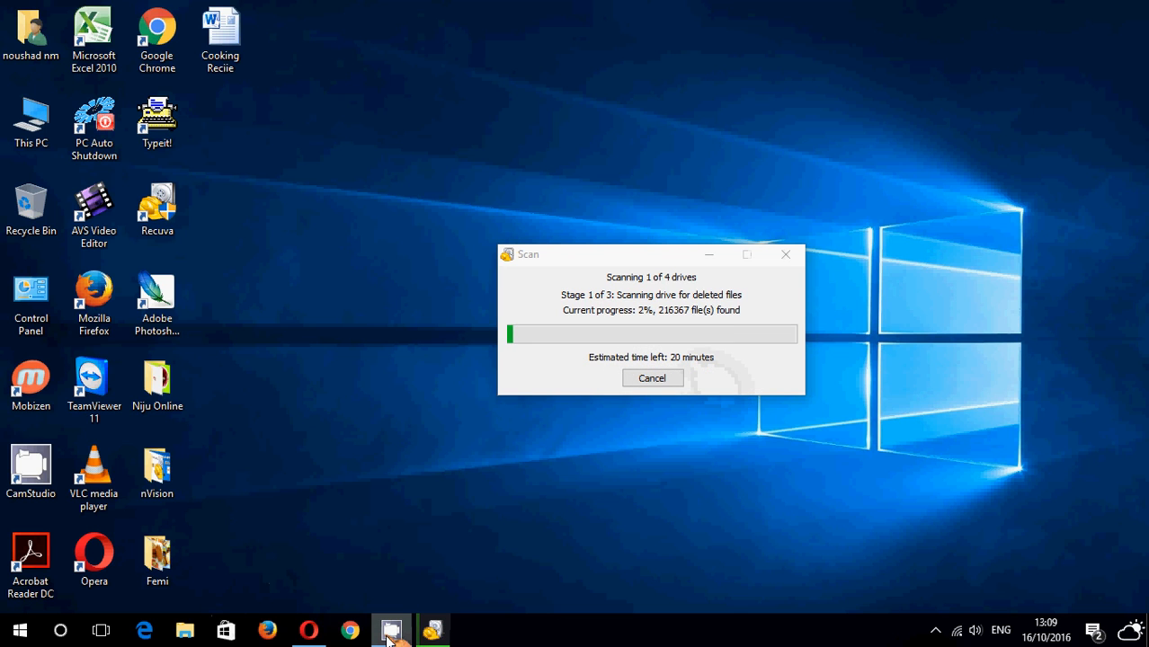
{"action": "left_click", "coordinate": [934, 634]}
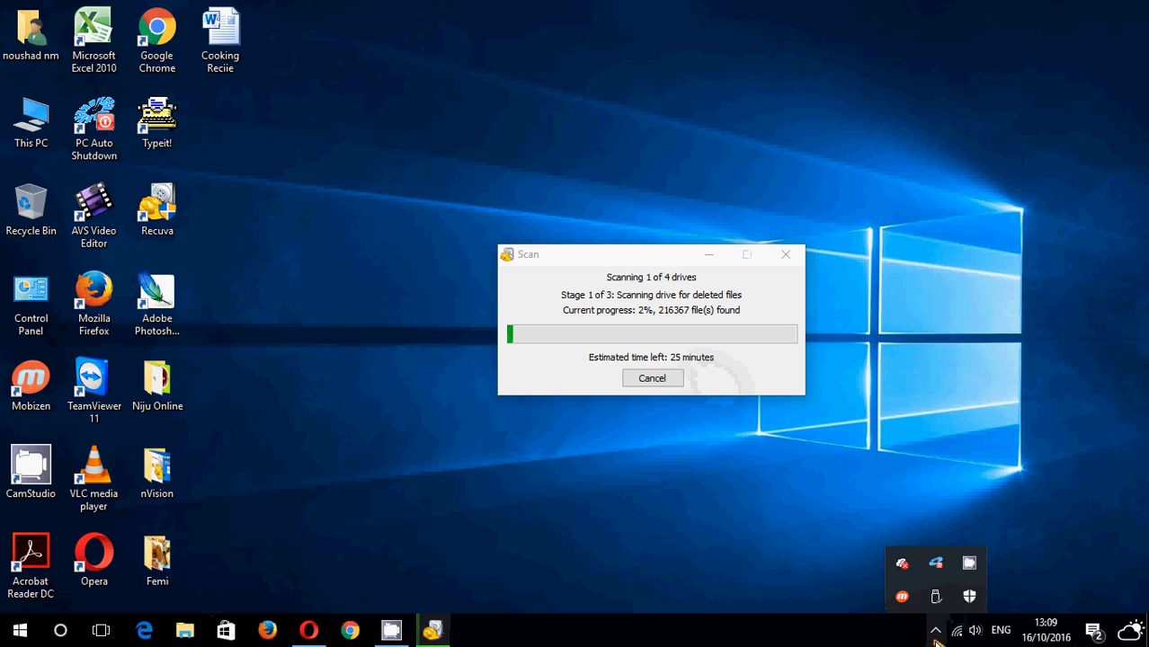
{"action": "left_click", "coordinate": [969, 563]}
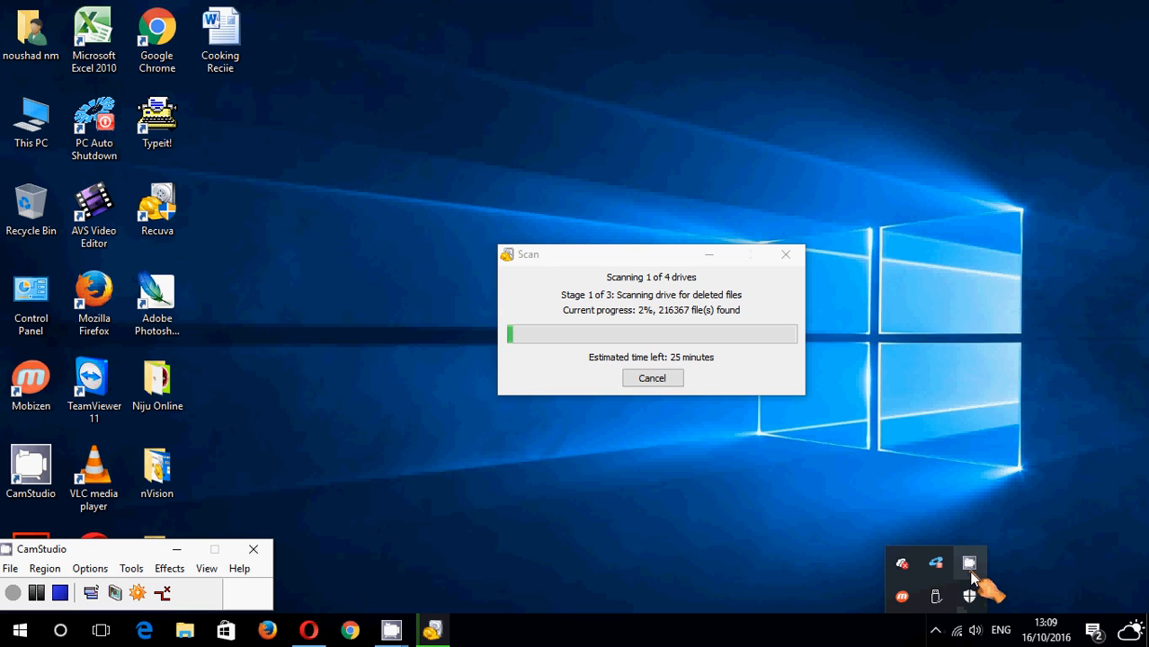
{"action": "left_click", "coordinate": [43, 597]}
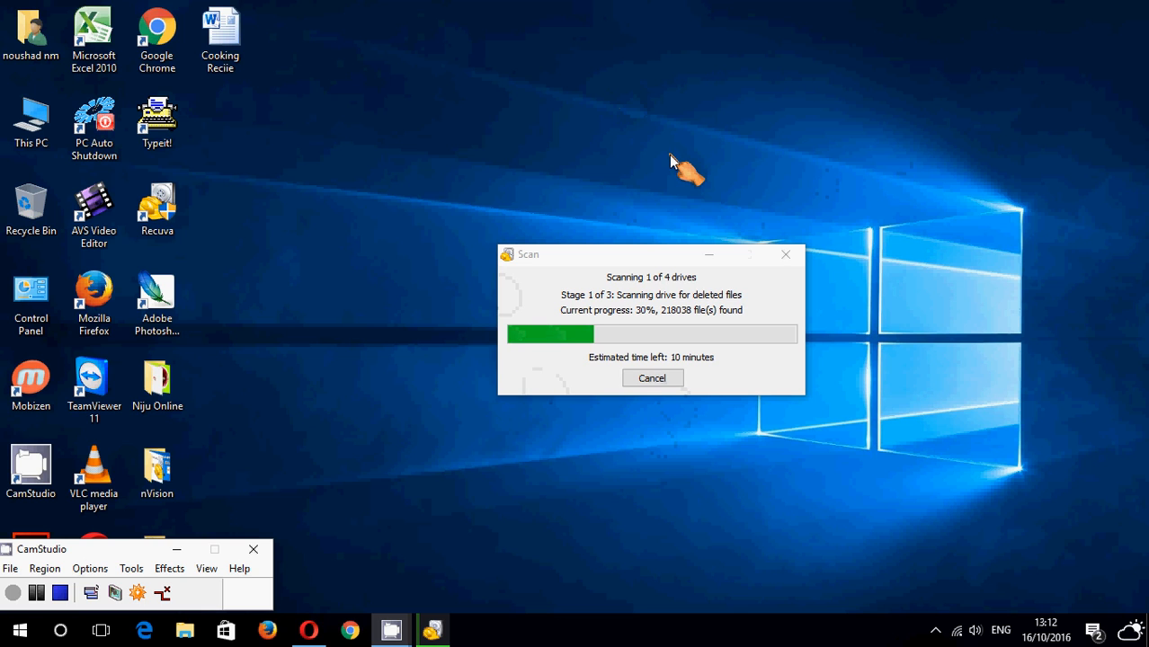
Step: Cancel the running drive scan early to list the deleted pictures found so far
{"action": "left_click", "coordinate": [673, 380]}
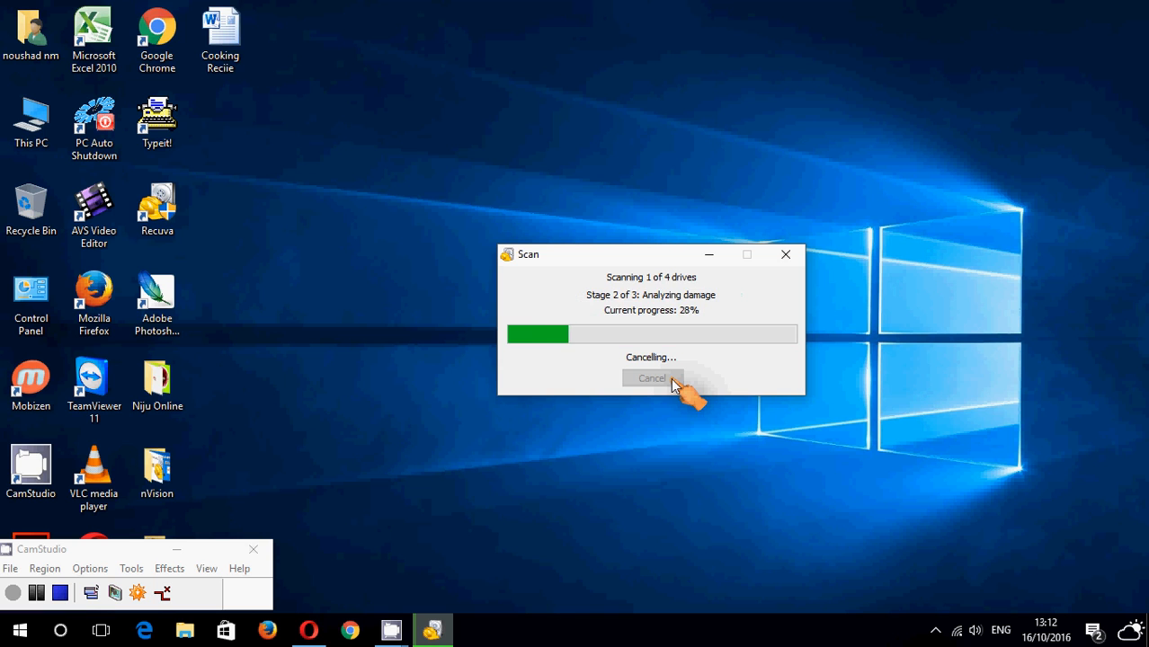
{"action": "left_click", "coordinate": [742, 367]}
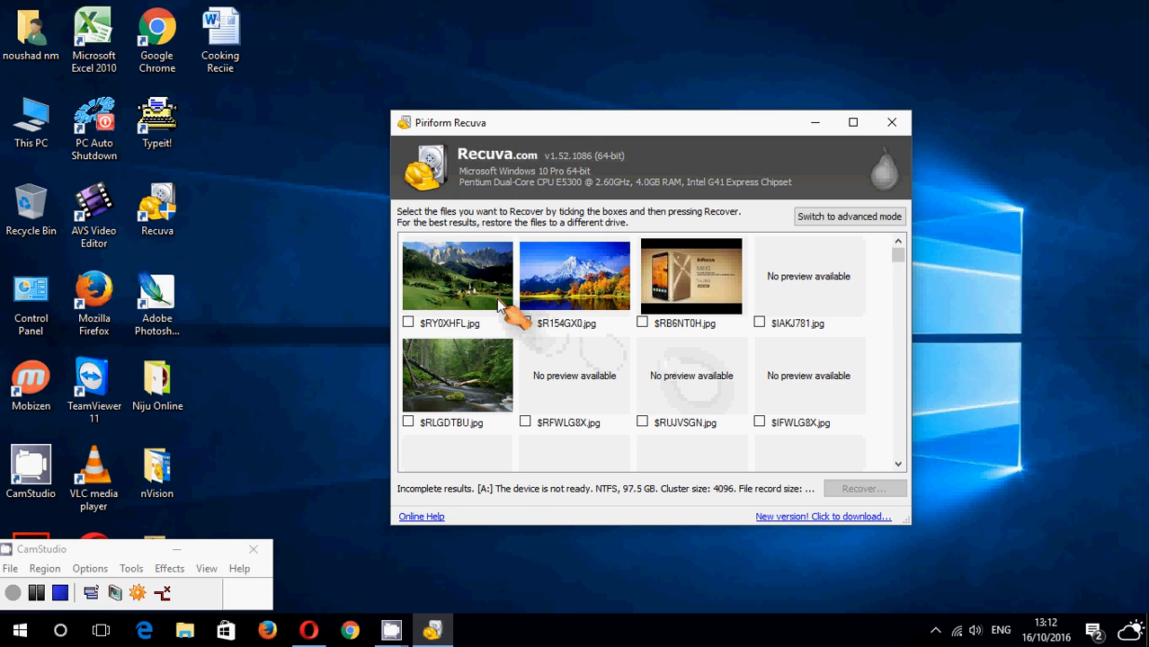
Step: Mark the pictures $RY0XHFL.jpg, $R154GX0.jpg, $RB6NT0H.jpg and $RLGDTBU.jpg for recovery
{"action": "left_click", "coordinate": [481, 329]}
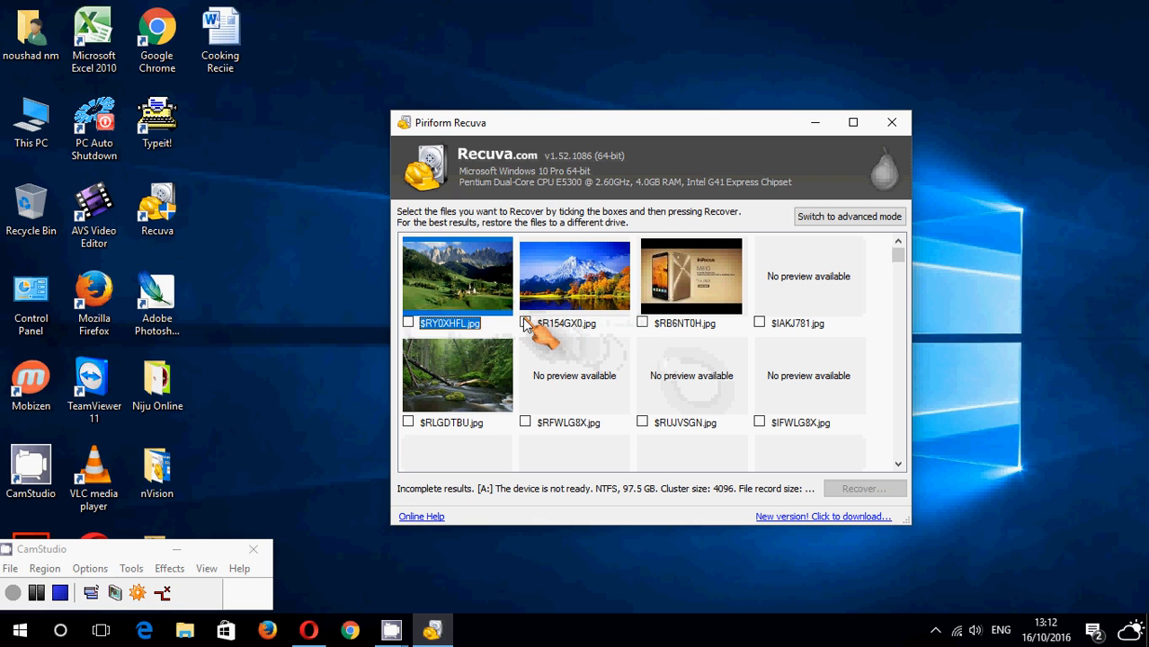
{"action": "left_click", "coordinate": [408, 323]}
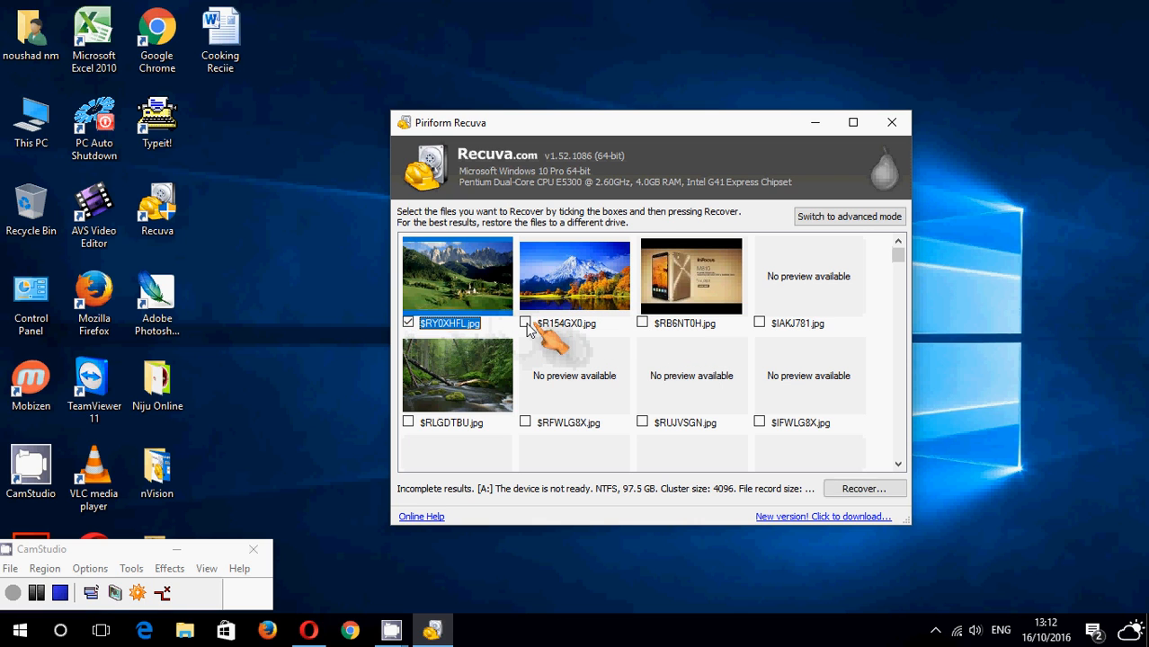
{"action": "left_click", "coordinate": [531, 325]}
{"action": "left_click", "coordinate": [649, 325]}
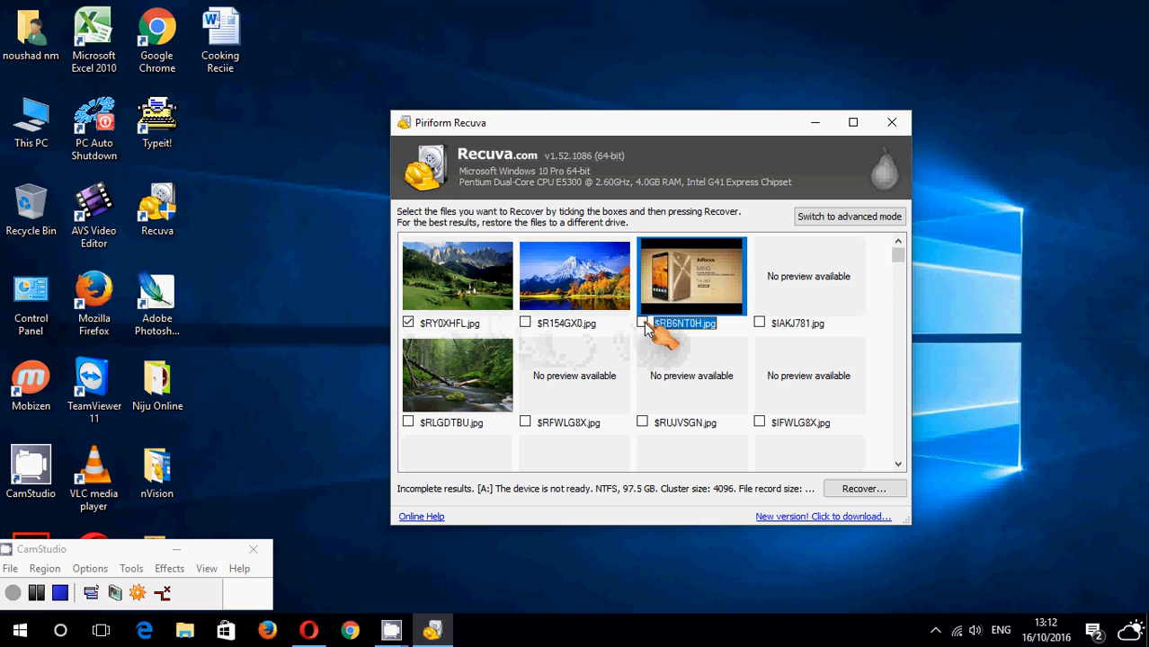
{"action": "left_click", "coordinate": [408, 421]}
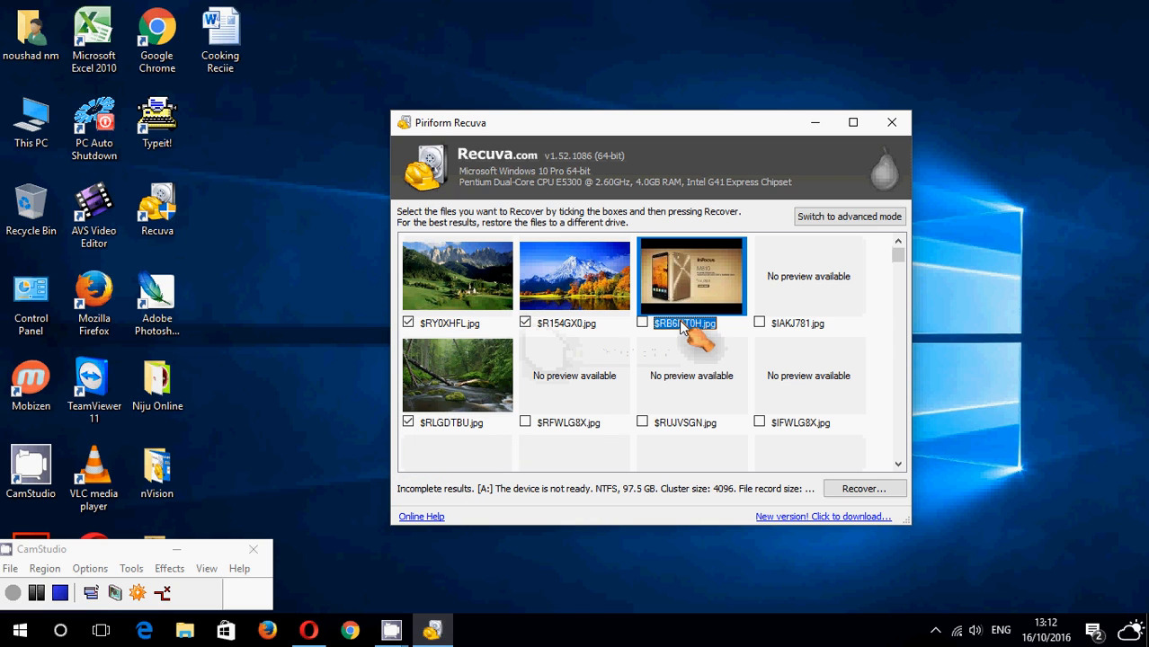
{"action": "left_click", "coordinate": [641, 323]}
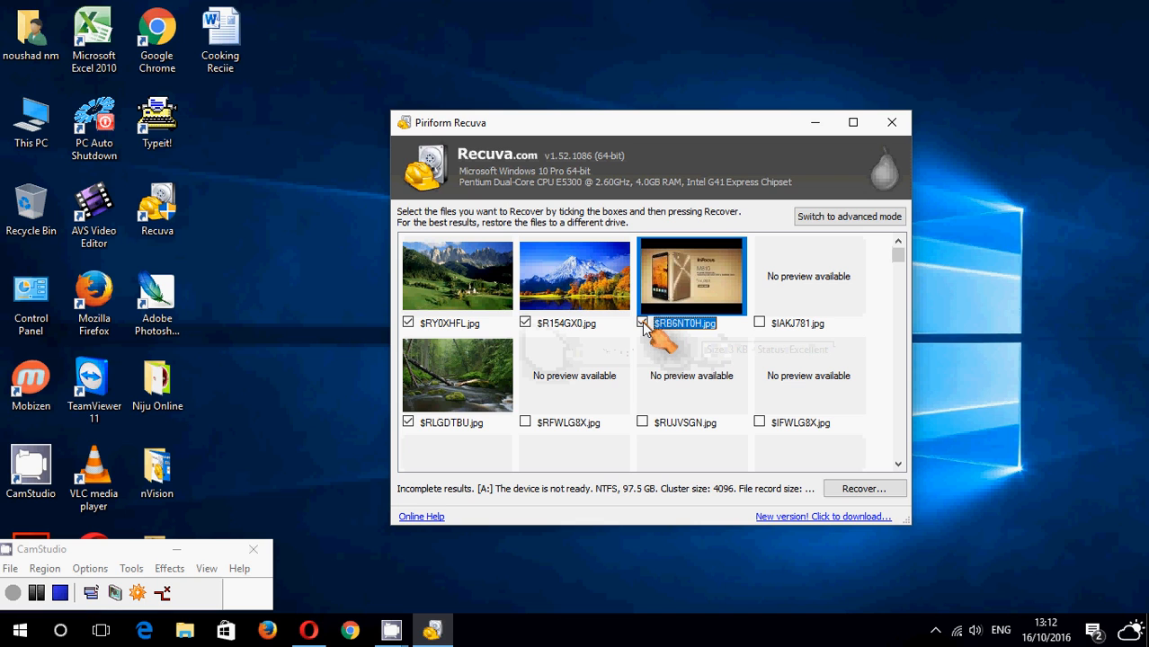
Step: Recover the ticked pictures to the Desktop folder, accepting restoration to the same drive, and dismiss the completion summary
{"action": "left_click", "coordinate": [876, 490]}
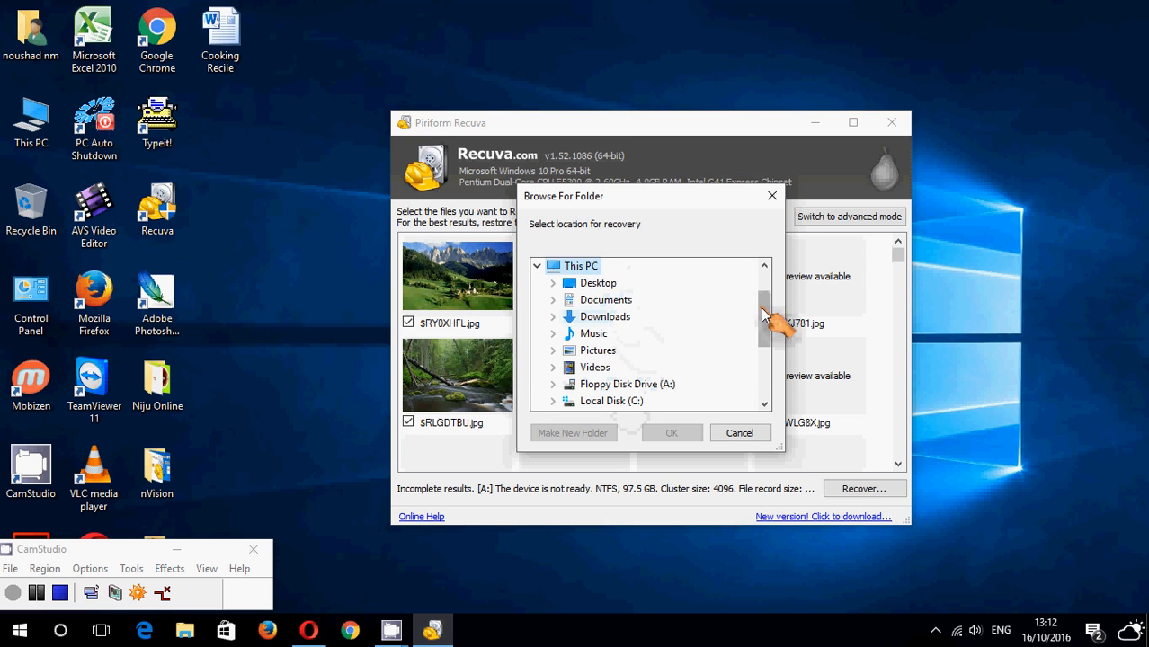
{"action": "left_click_drag", "start_coordinate": [769, 312], "coordinate": [768, 276]}
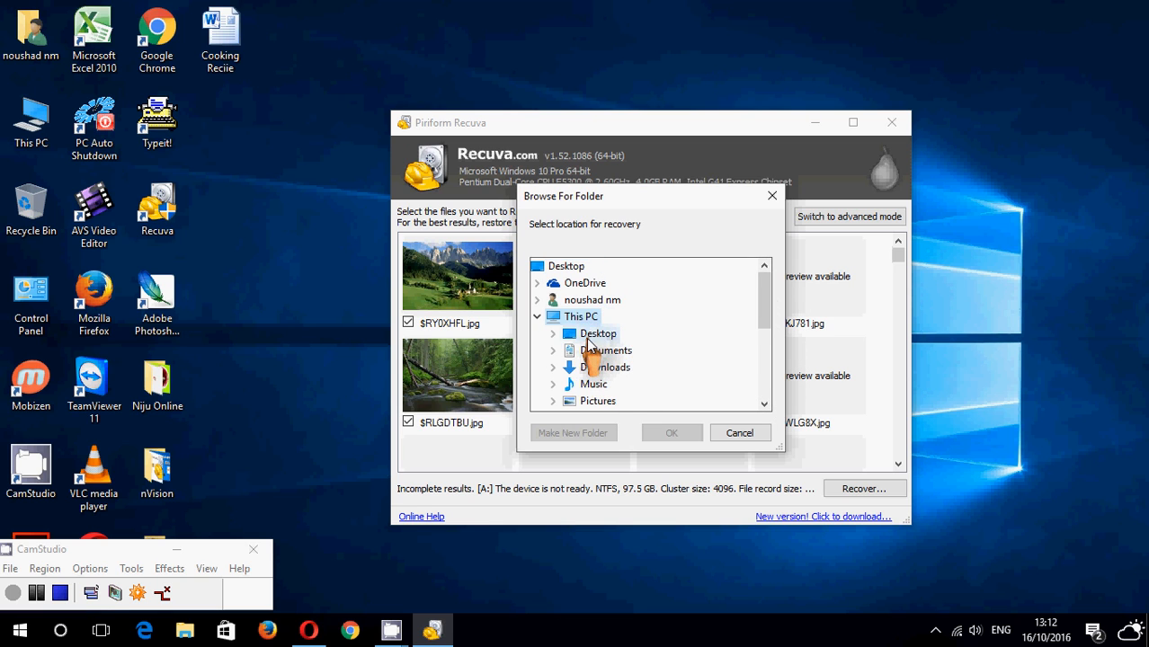
{"action": "left_click", "coordinate": [590, 337]}
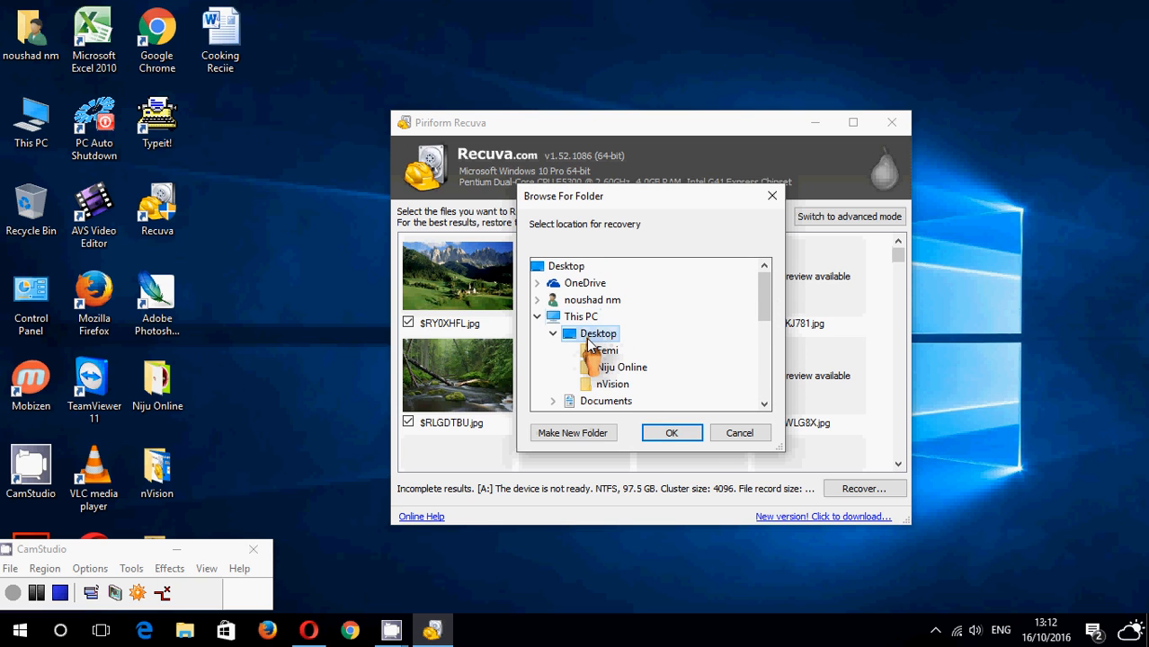
{"action": "left_click", "coordinate": [670, 435]}
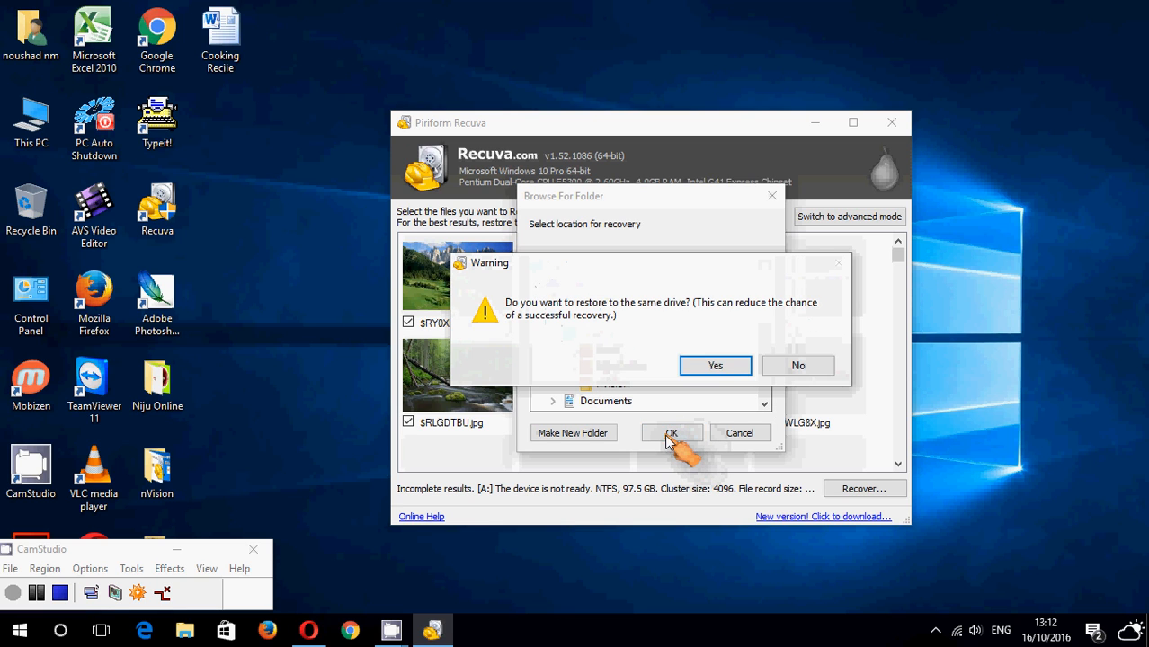
{"action": "left_click", "coordinate": [715, 367]}
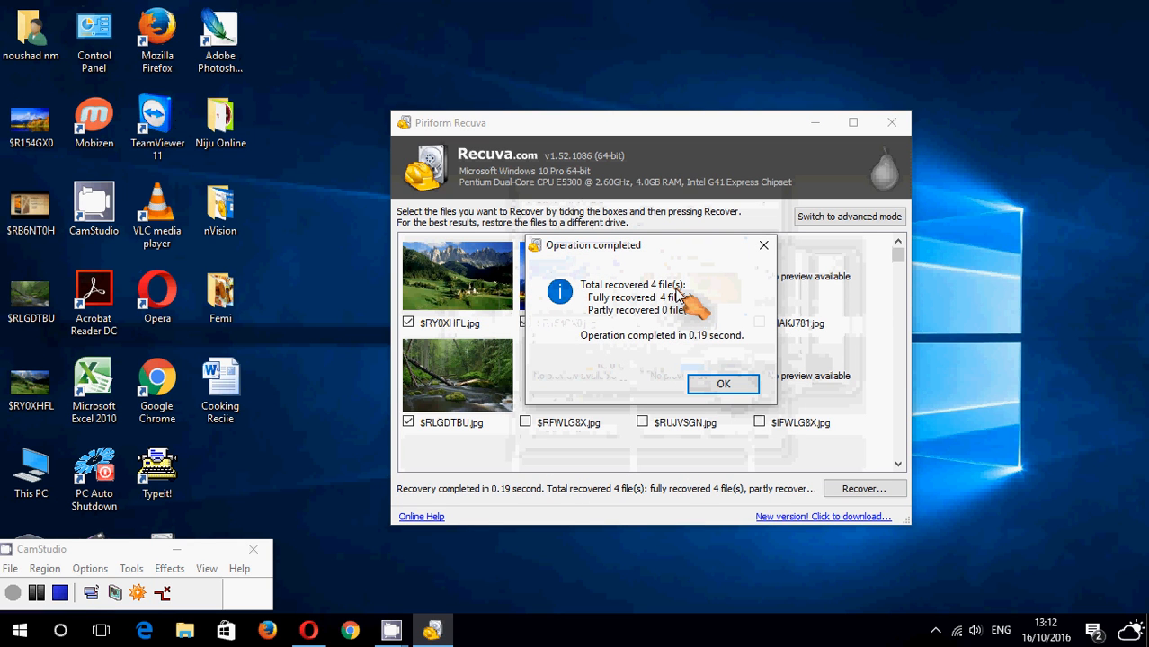
{"action": "left_click", "coordinate": [723, 383]}
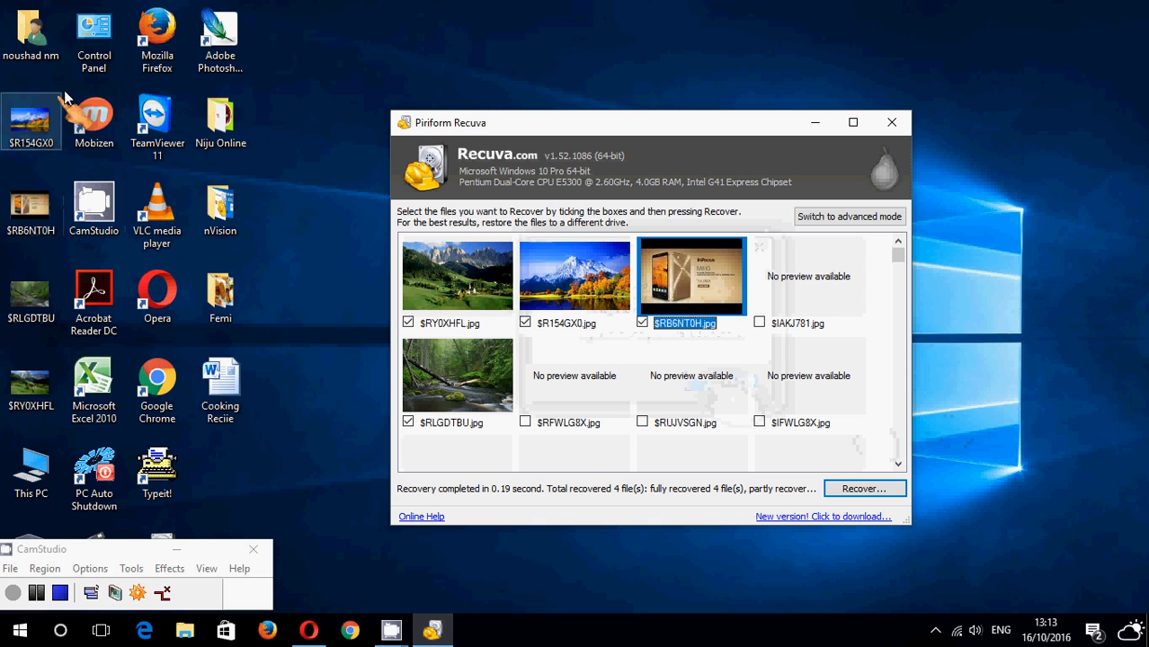
Step: Move the recovered pictures $R154GX0, $RB6NT0H, $RLGDTBU and $RY0XHFL together into the desktop column below the Cooking Reciie document
{"action": "left_click_drag", "start_coordinate": [71, 78], "coordinate": [38, 400]}
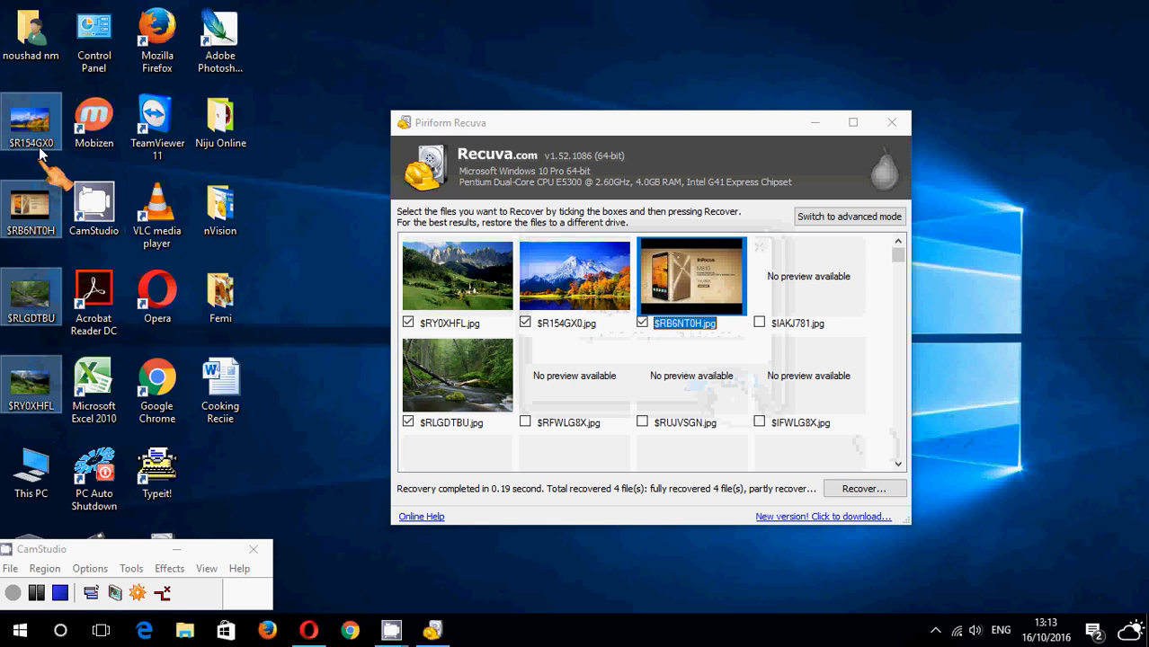
{"action": "left_click_drag", "start_coordinate": [39, 147], "coordinate": [298, 444]}
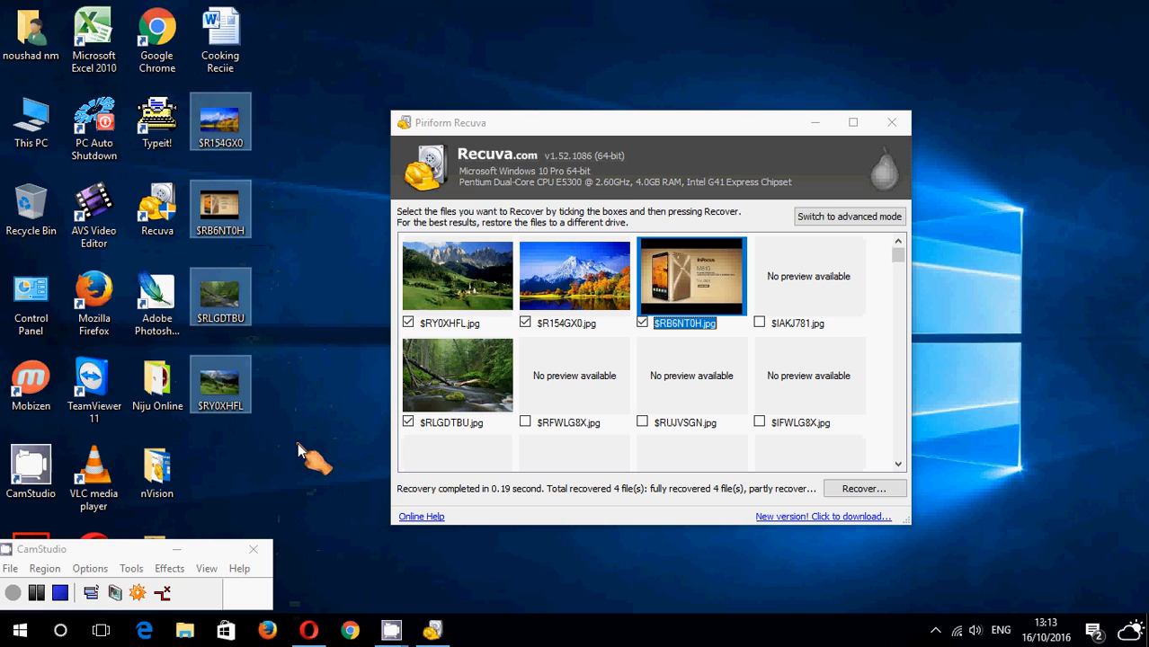
{"action": "left_click", "coordinate": [289, 113]}
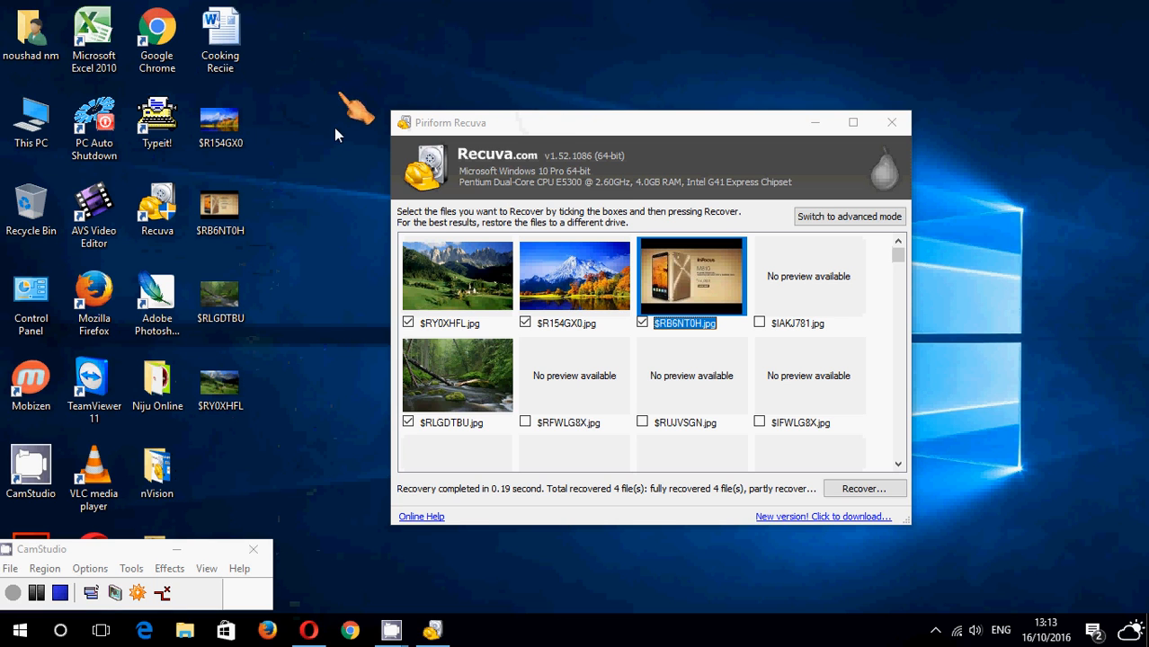
{"action": "left_click_drag", "start_coordinate": [233, 444], "coordinate": [276, 88]}
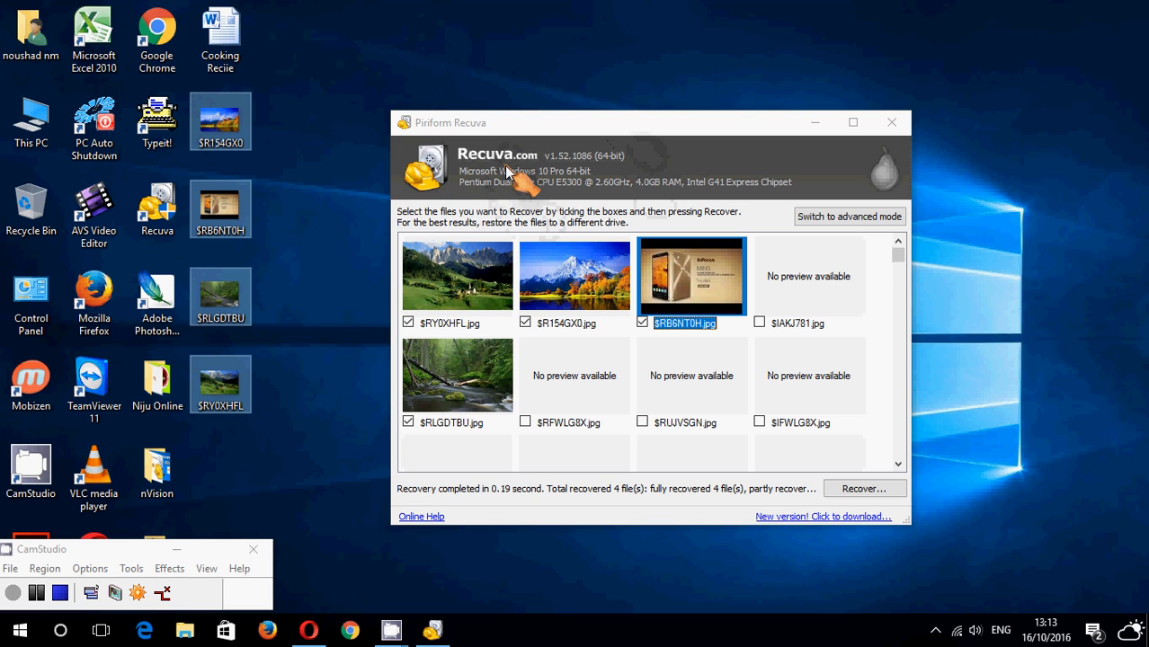
Step: Close Recuva and refresh the desktop
{"action": "left_click", "coordinate": [890, 125]}
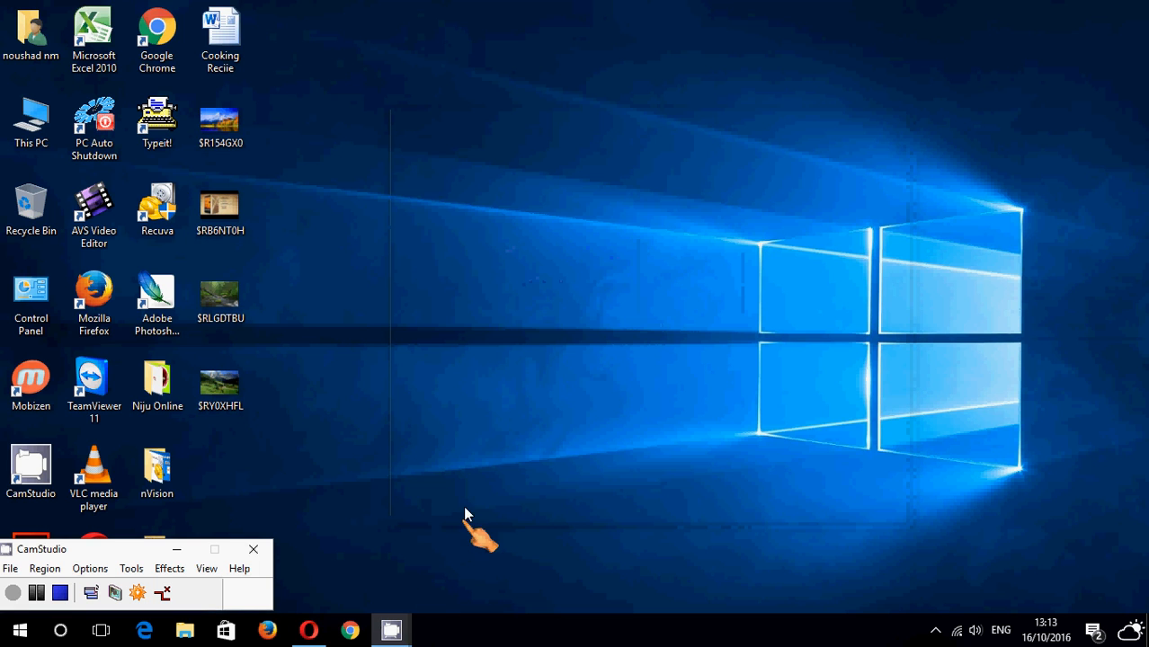
{"action": "right_click", "coordinate": [459, 325]}
{"action": "left_click", "coordinate": [505, 376]}
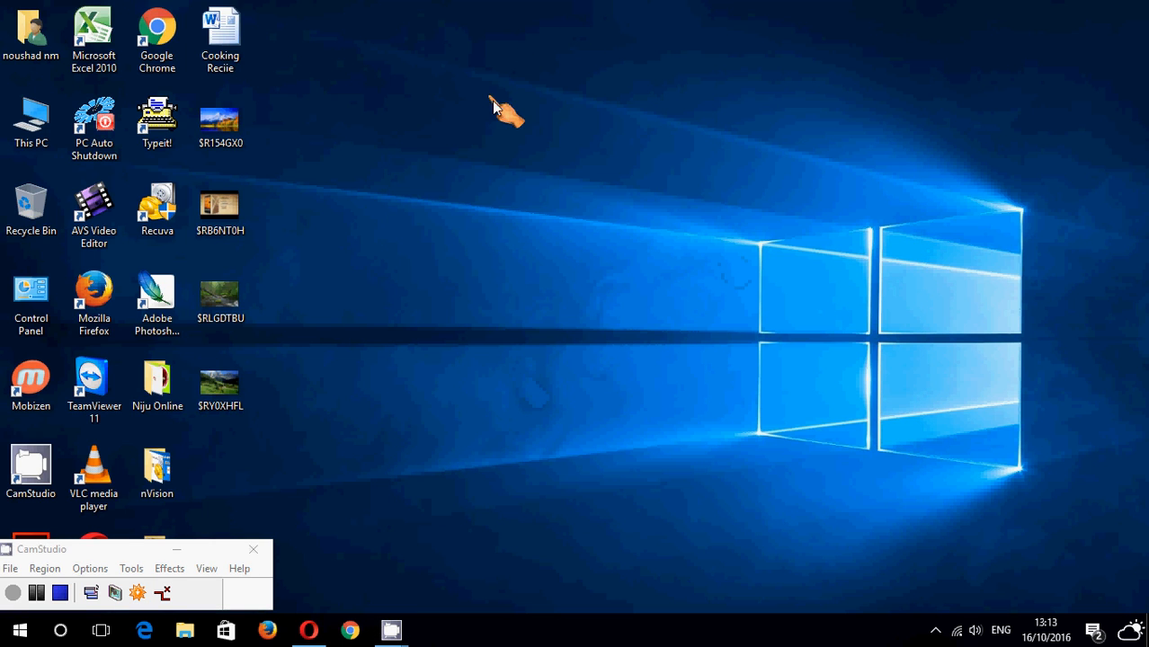
Step: Move the CamStudio window clear of the desktop icons
{"action": "left_click_drag", "start_coordinate": [79, 549], "coordinate": [160, 546]}
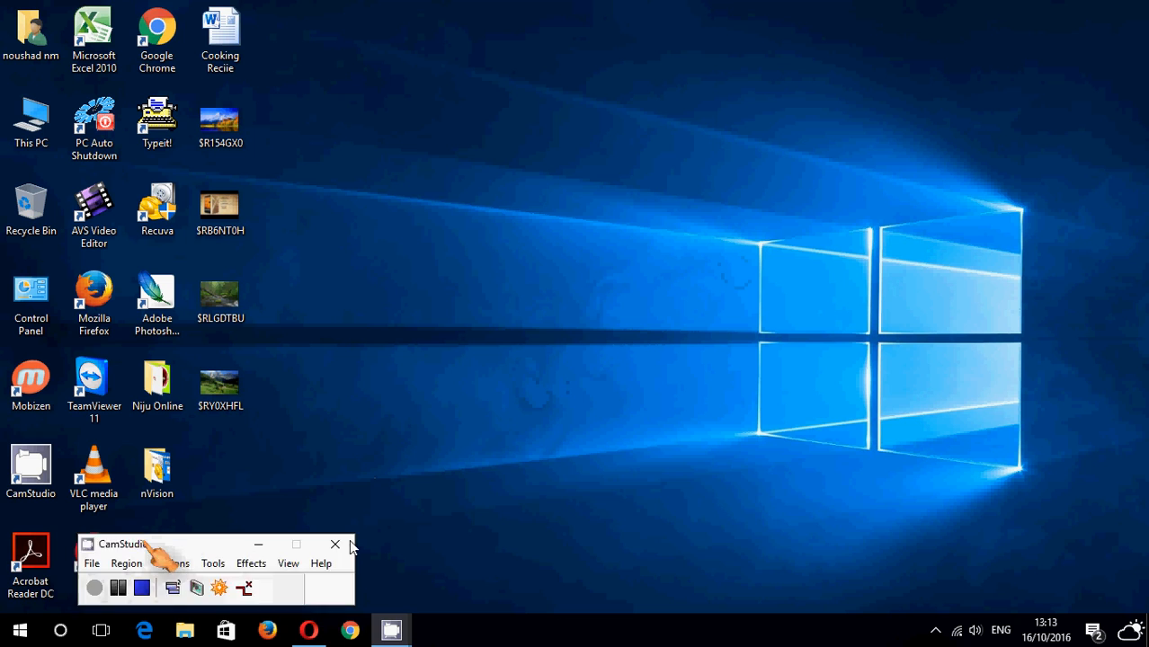
{"action": "left_click_drag", "start_coordinate": [349, 545], "coordinate": [494, 497]}
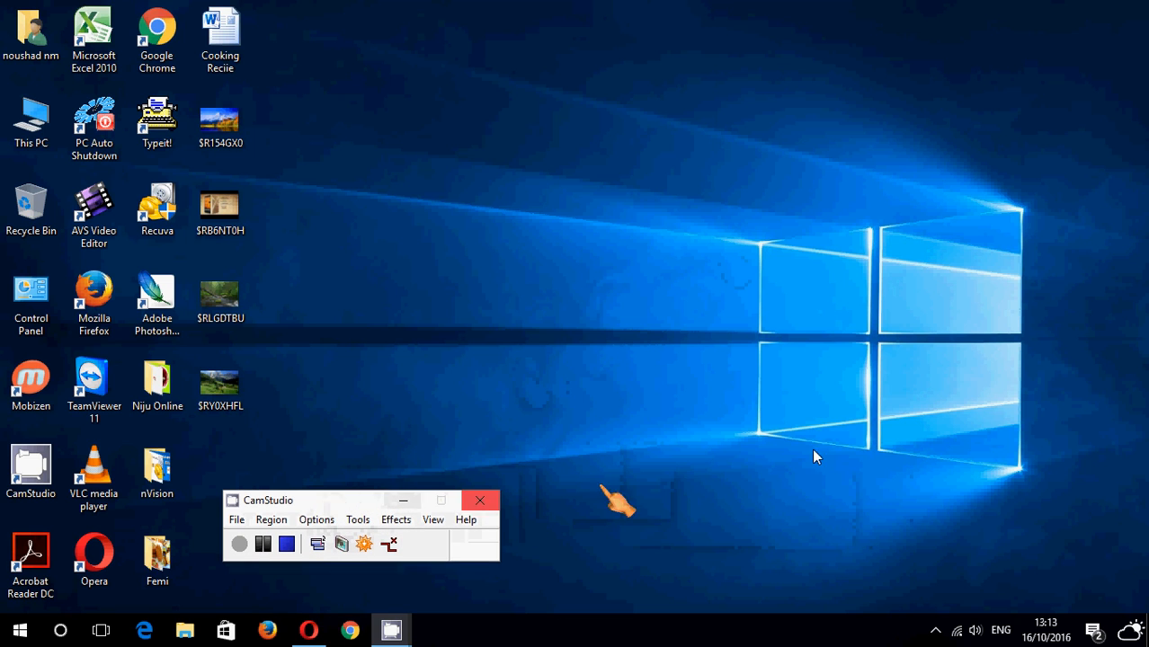